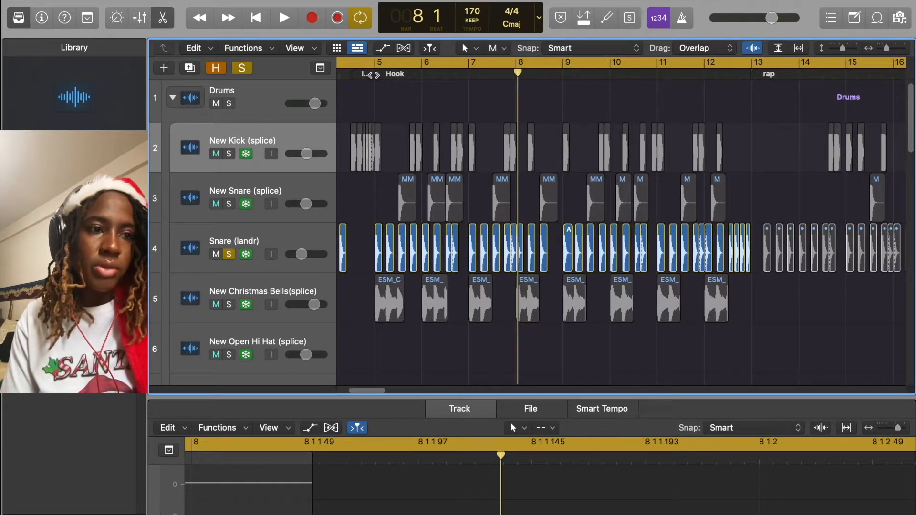
# Play the soloed Snare (landr) track from the start of the Hook section to bar 13.
pyautogui.click(374, 75)
pyautogui.press('space')
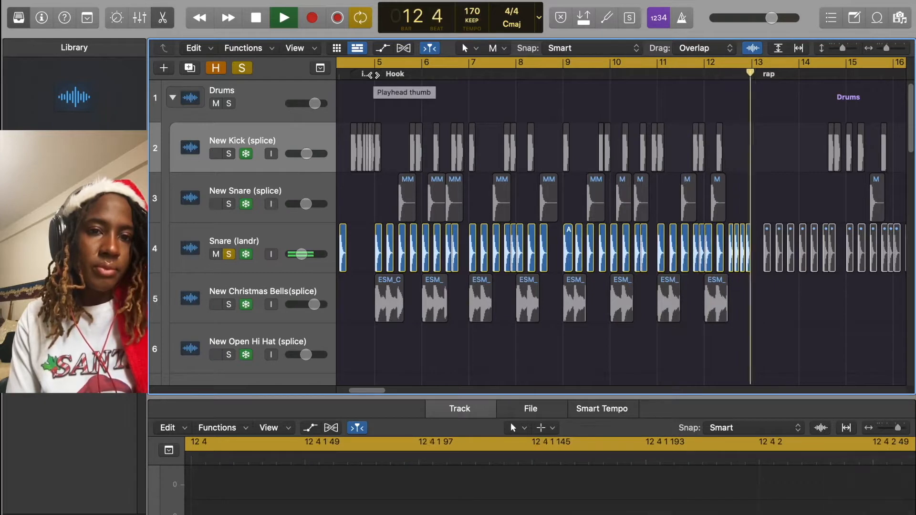
pyautogui.press('space')
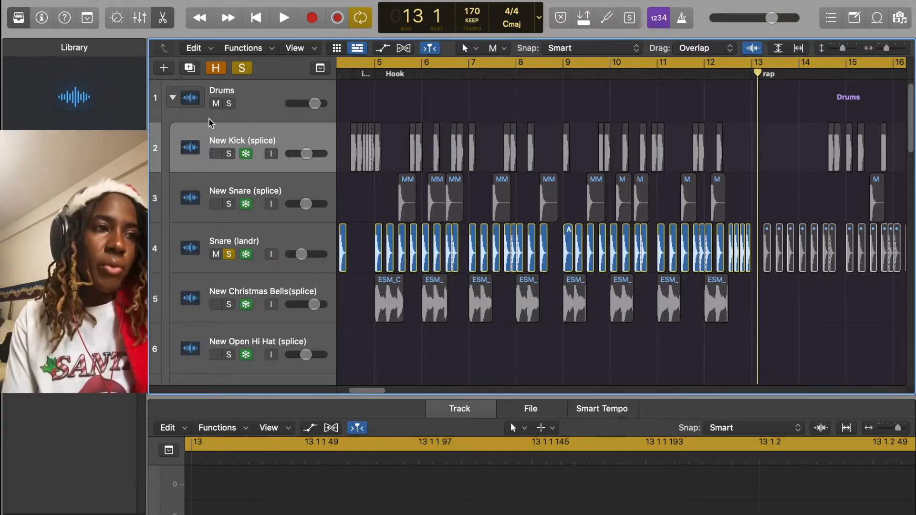
# Solo the New Kick and New Snare tracks in place of Snare (landr) and play them from the start of the hook.
pyautogui.click(228, 153)
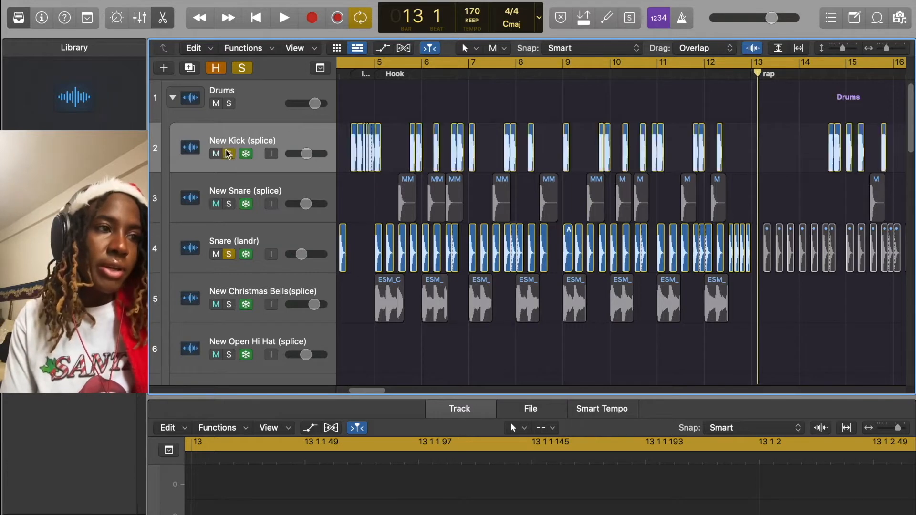
pyautogui.click(229, 205)
pyautogui.click(228, 255)
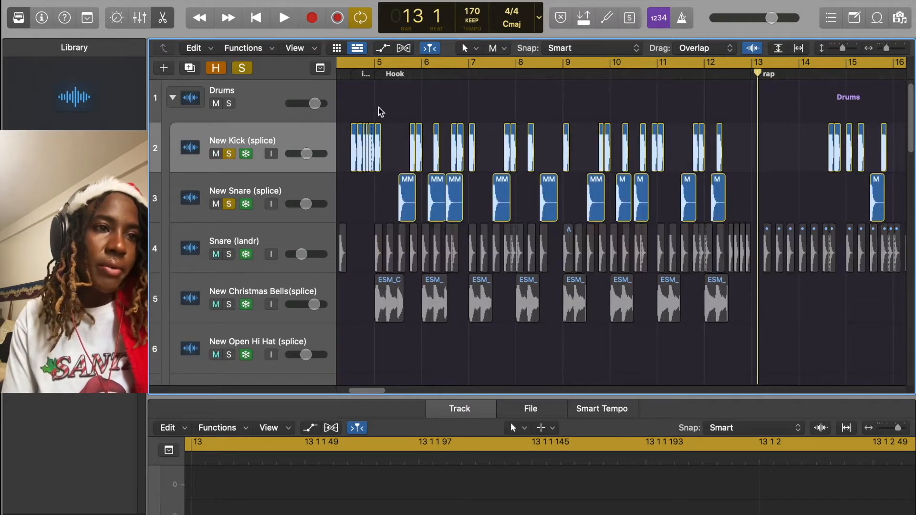
pyautogui.click(373, 74)
pyautogui.press('space')
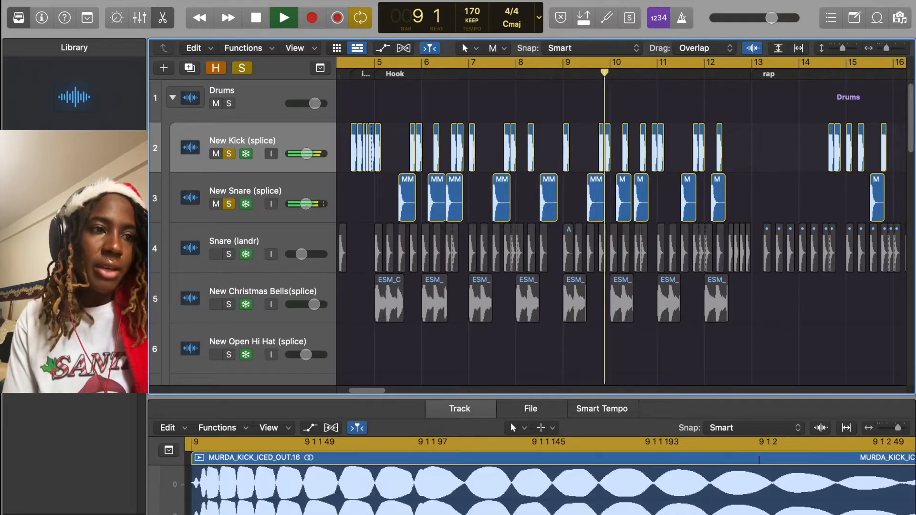
pyautogui.moveTo(303, 210)
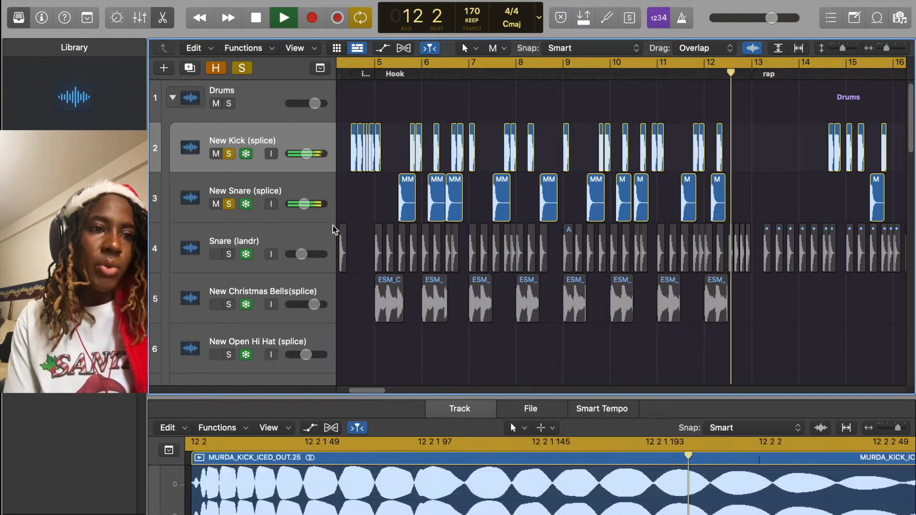
pyautogui.press('space')
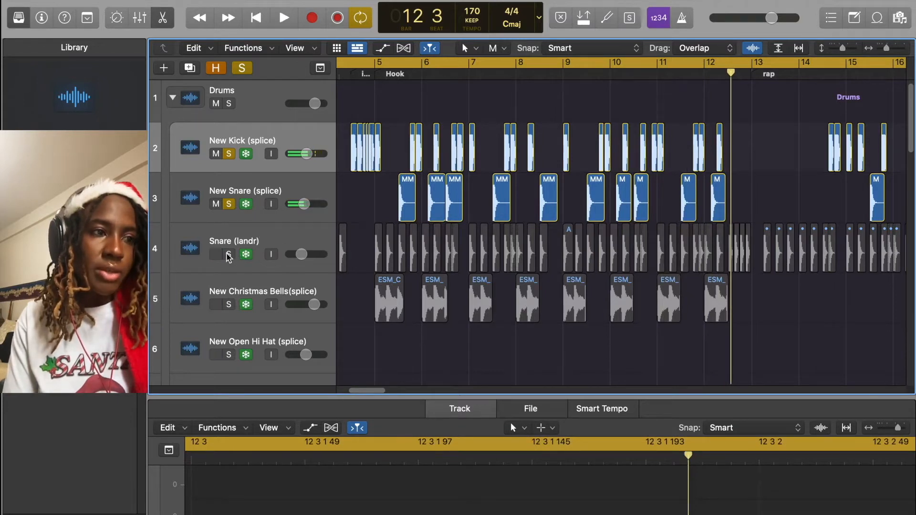
# Add Snare (landr) to the soloed tracks and loop the hook regions from bar 5 to about 12 3 for playback.
pyautogui.click(228, 254)
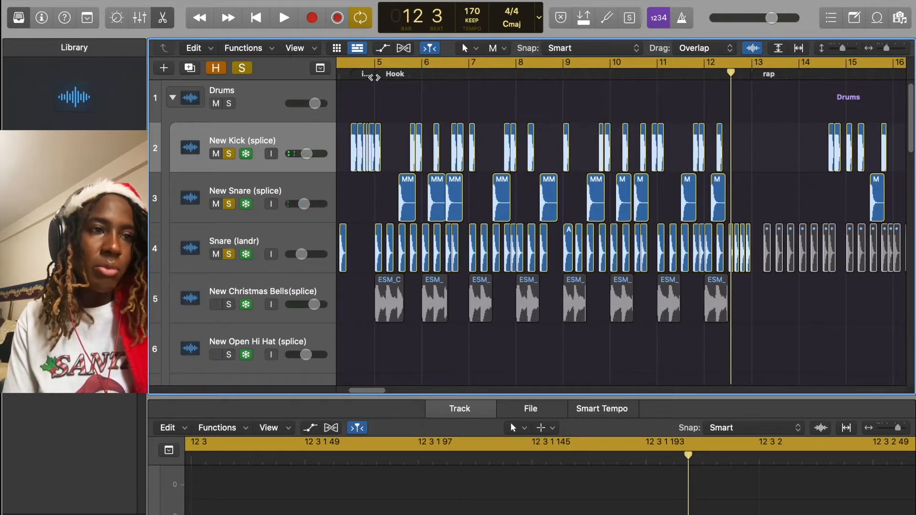
pyautogui.moveTo(381, 92); pyautogui.dragTo(736, 261)
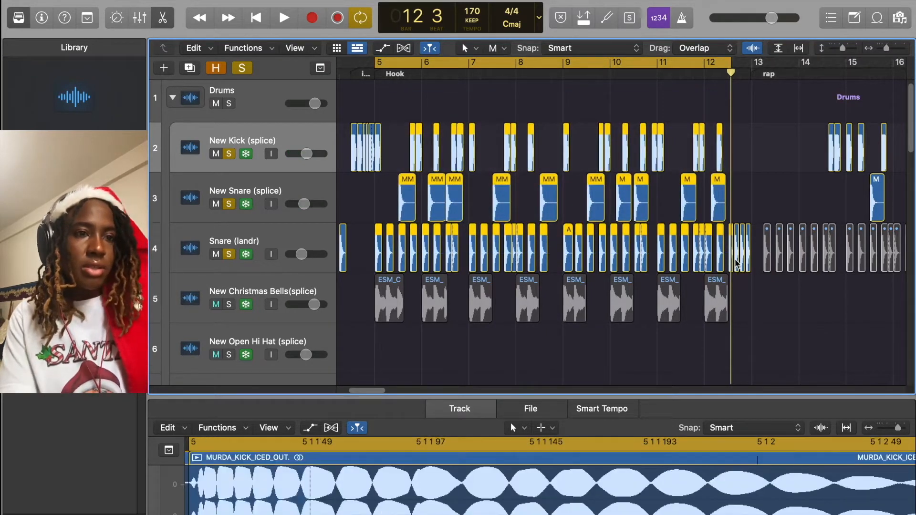
pyautogui.press('space')
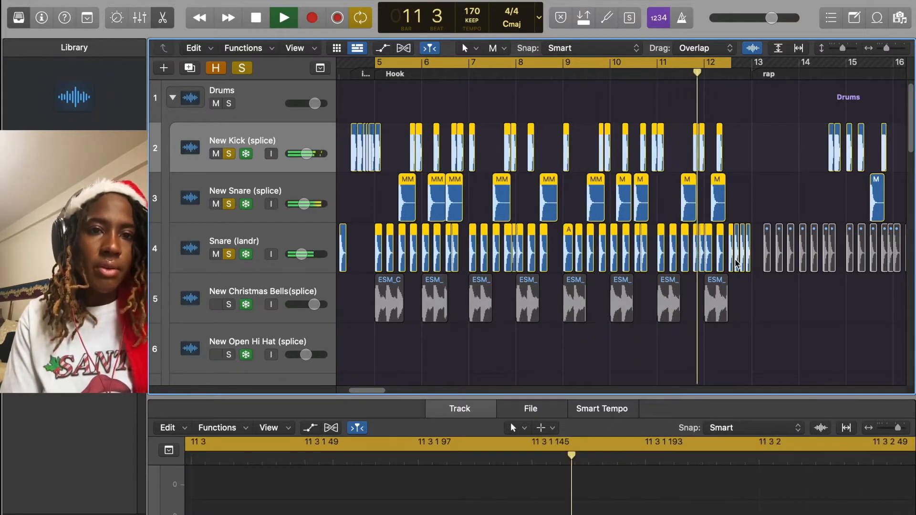
pyautogui.press('space')
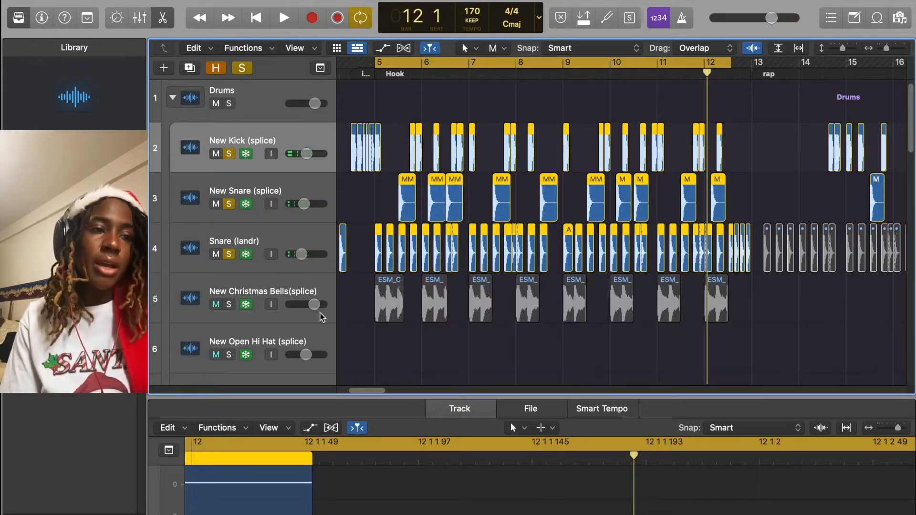
# Solo the New Christmas Bells track as well and play the hook loop with all four drum tracks.
pyautogui.click(229, 306)
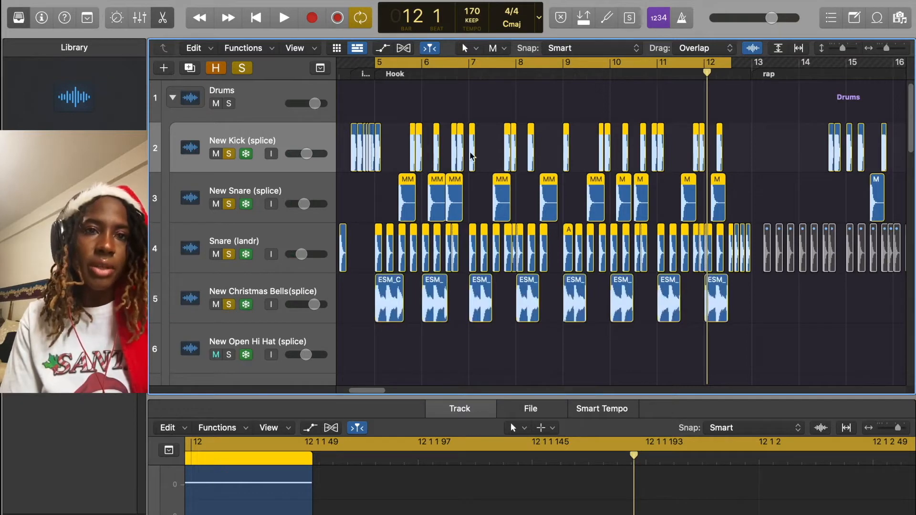
pyautogui.press('space')
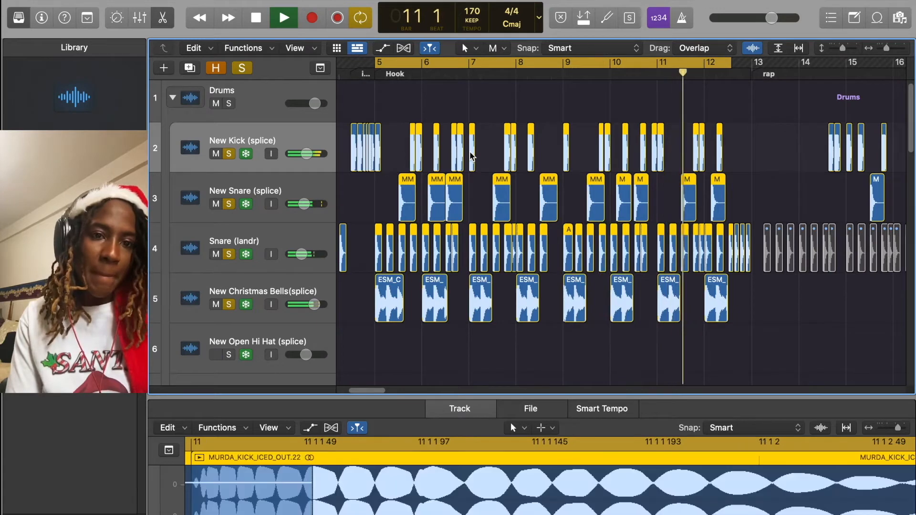
pyautogui.press('space')
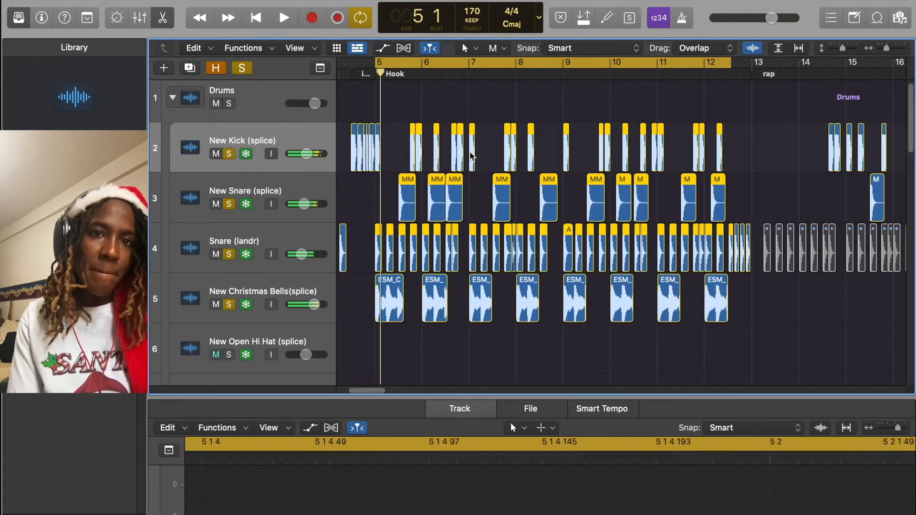
# Extend the start of the cycle range back to bar 4.
pyautogui.scroll(-2, 432, 192)
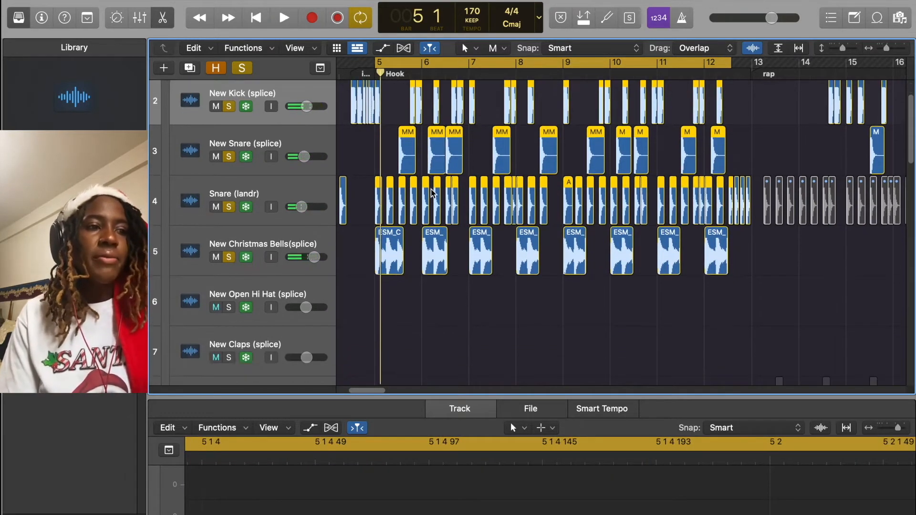
pyautogui.hscroll(-2, 432, 191)
pyautogui.scroll(2, 432, 192)
pyautogui.hscroll(-1, 431, 192)
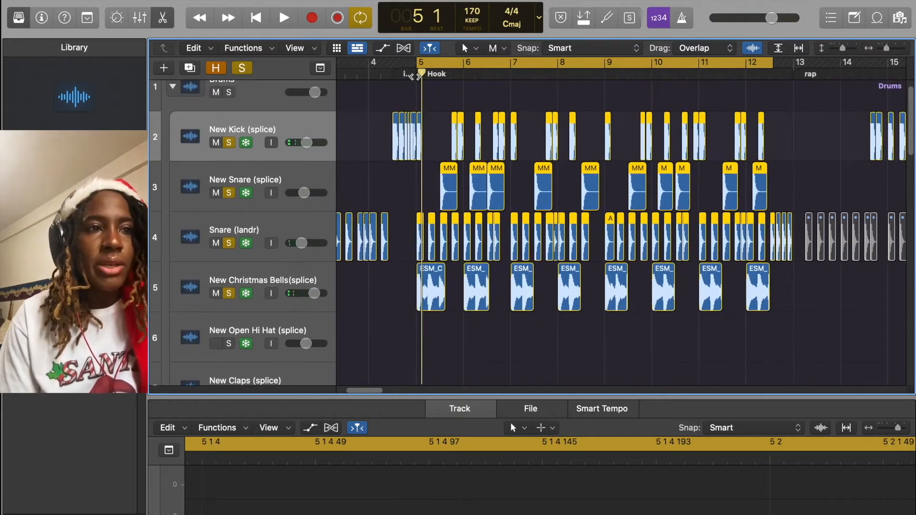
pyautogui.moveTo(416, 67); pyautogui.dragTo(368, 69)
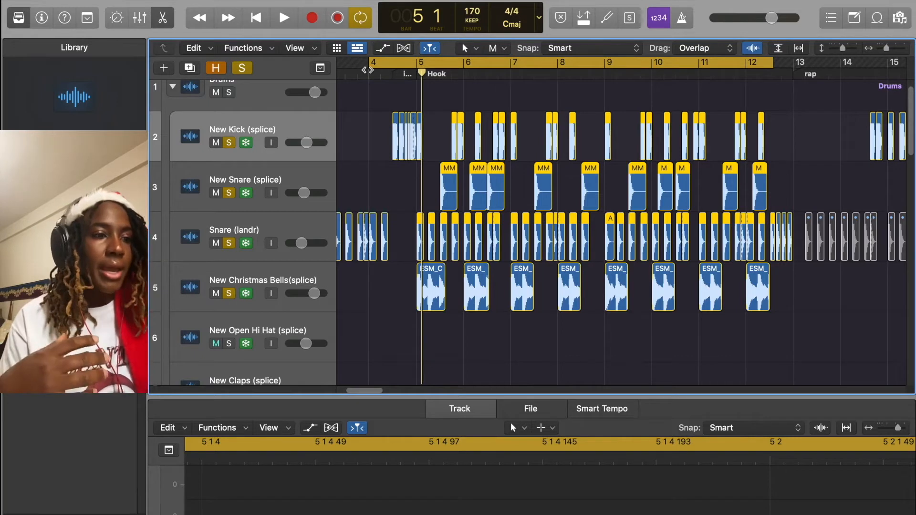
# Look over the remaining drum tracks, clear all solos, and collapse the Drums track stack.
pyautogui.scroll(-3, 358, 196)
pyautogui.scroll(-6, 357, 196)
pyautogui.scroll(-6, 266, 311)
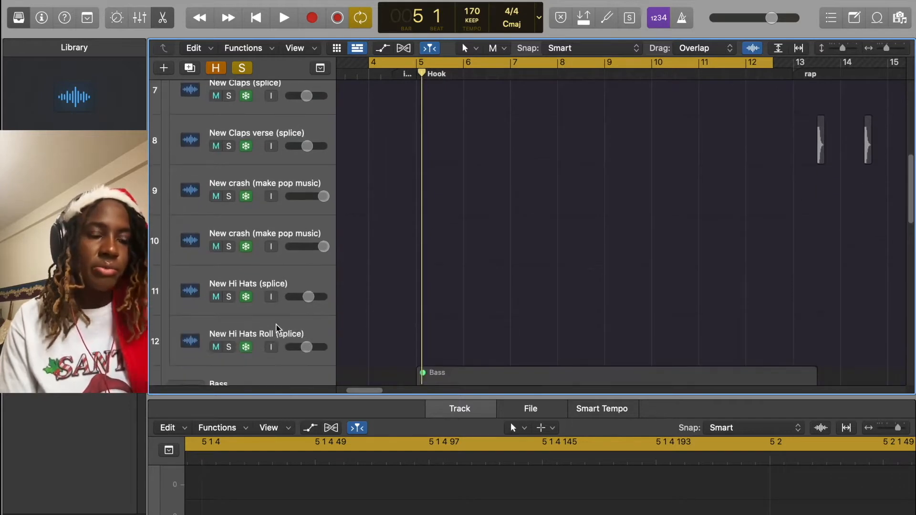
pyautogui.scroll(-3, 277, 329)
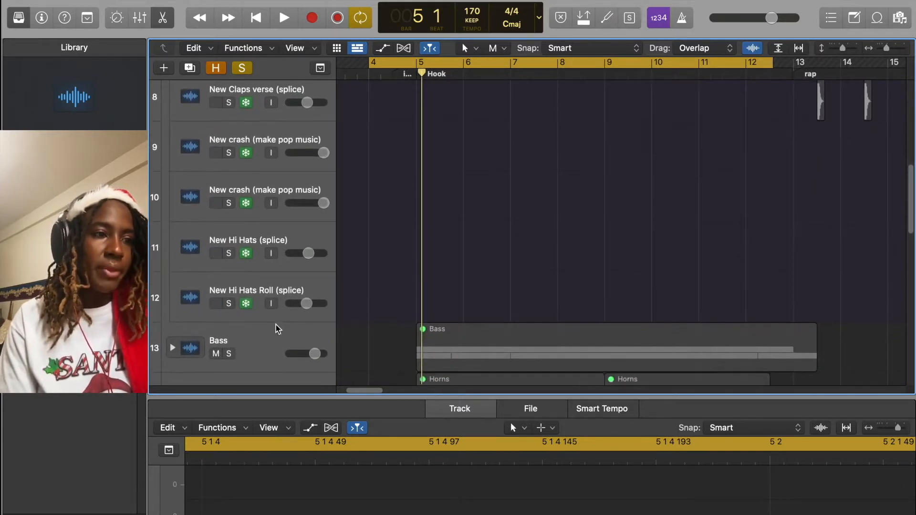
pyautogui.scroll(15, 277, 329)
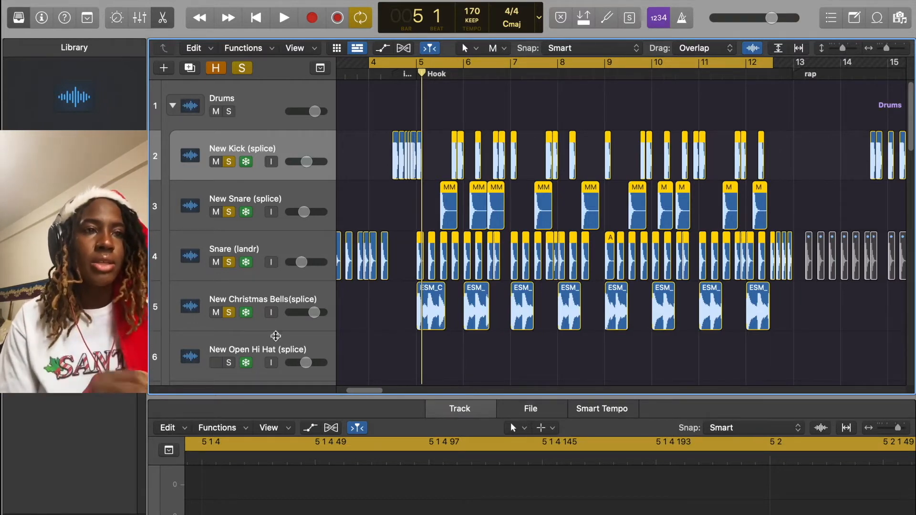
pyautogui.click(241, 67)
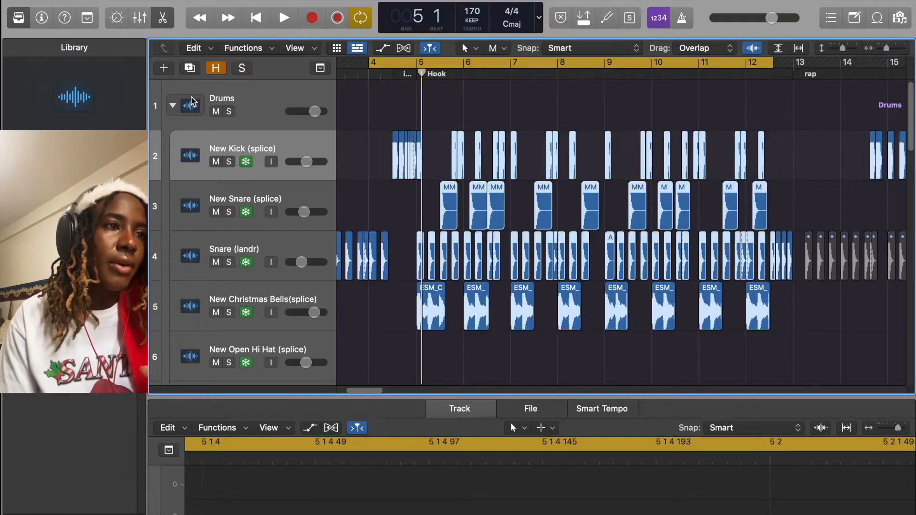
pyautogui.click(173, 106)
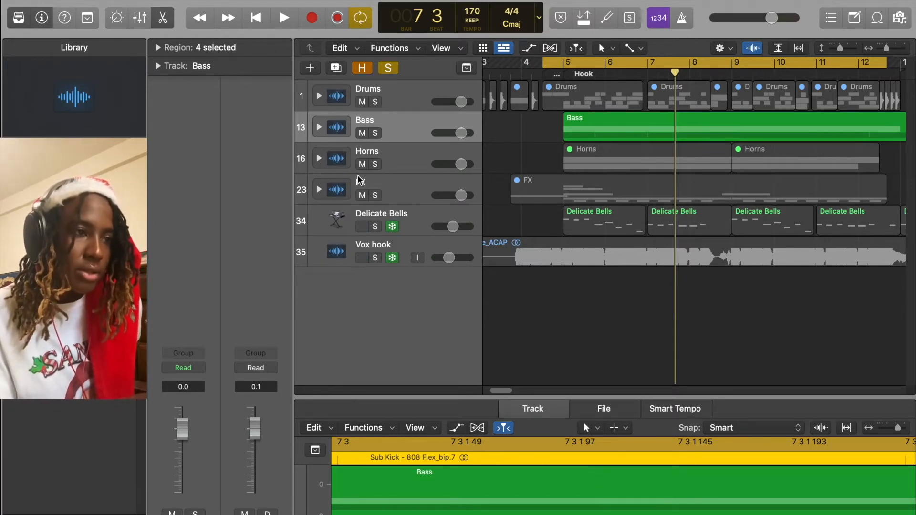
# Expand the Bass stack, solo the original Sub Kick - 808 Flex track with its bounced copy muted, and play it from bar 5.
pyautogui.click(324, 128)
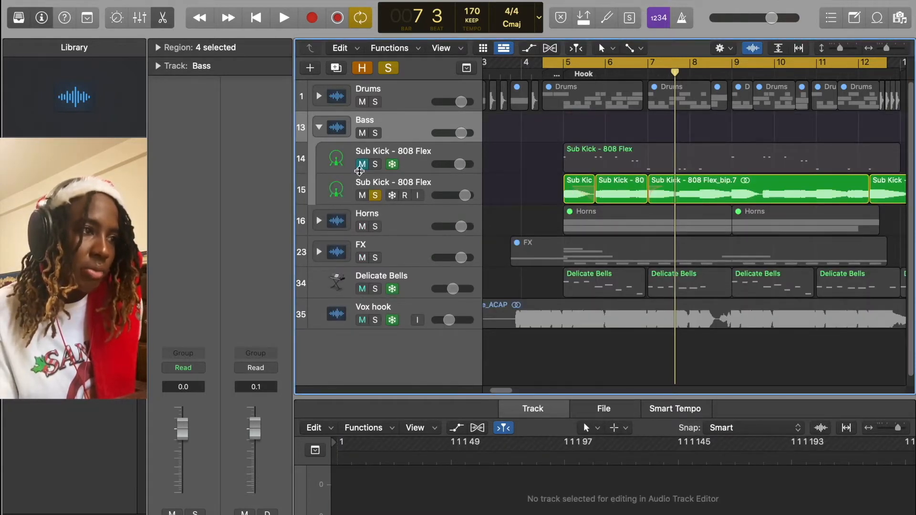
pyautogui.click(374, 166)
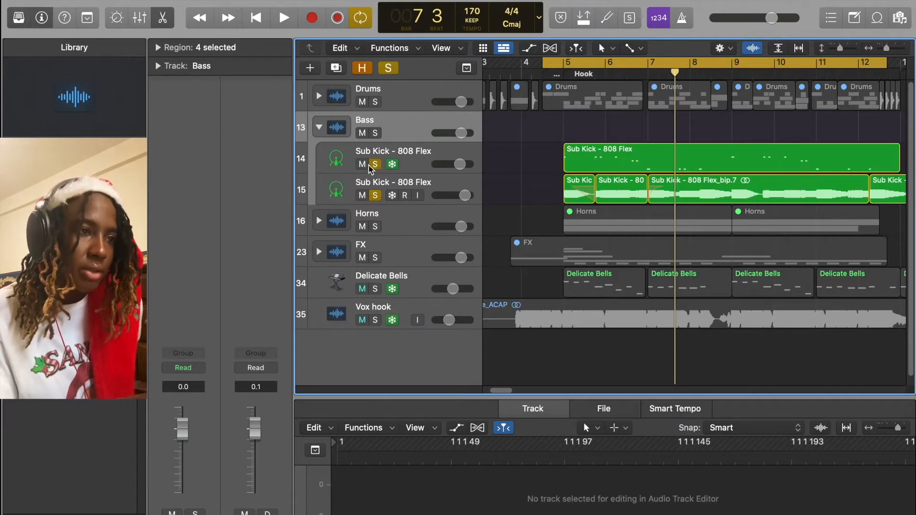
pyautogui.click(364, 195)
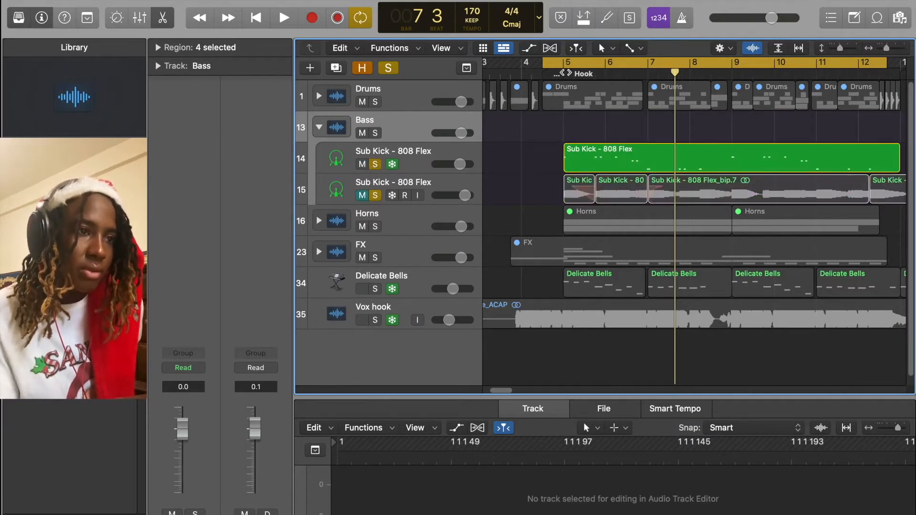
pyautogui.click(565, 73)
pyautogui.press('space')
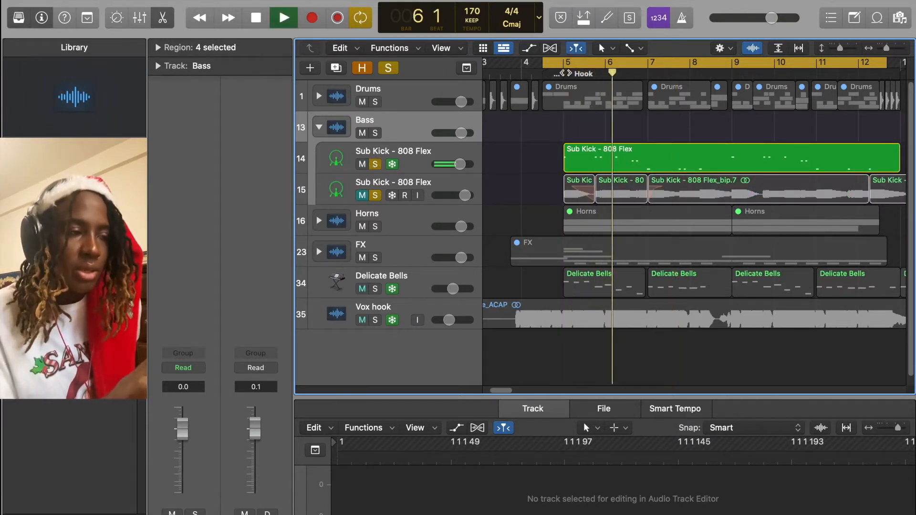
pyautogui.press('space')
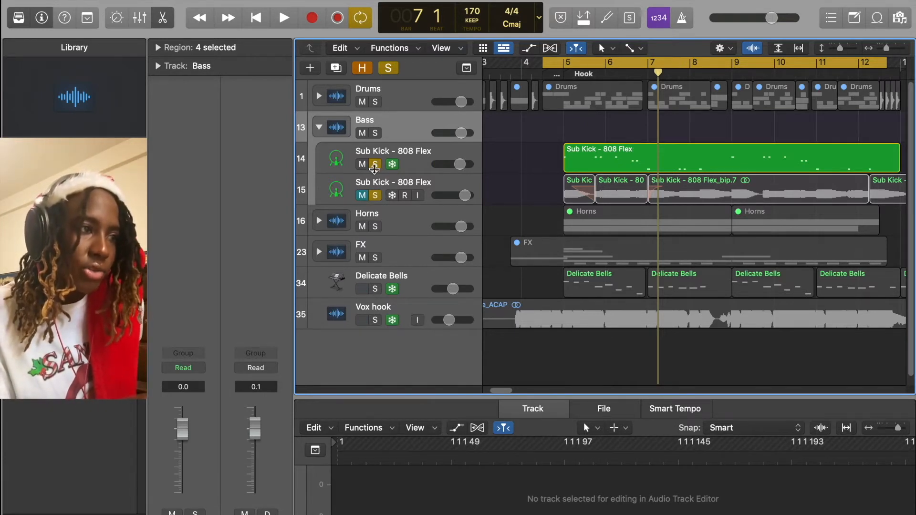
# Unmute the bounced Sub Kick - 808 Flex track and remove the solo from the original MIDI track.
pyautogui.click(412, 165)
pyautogui.click(422, 186)
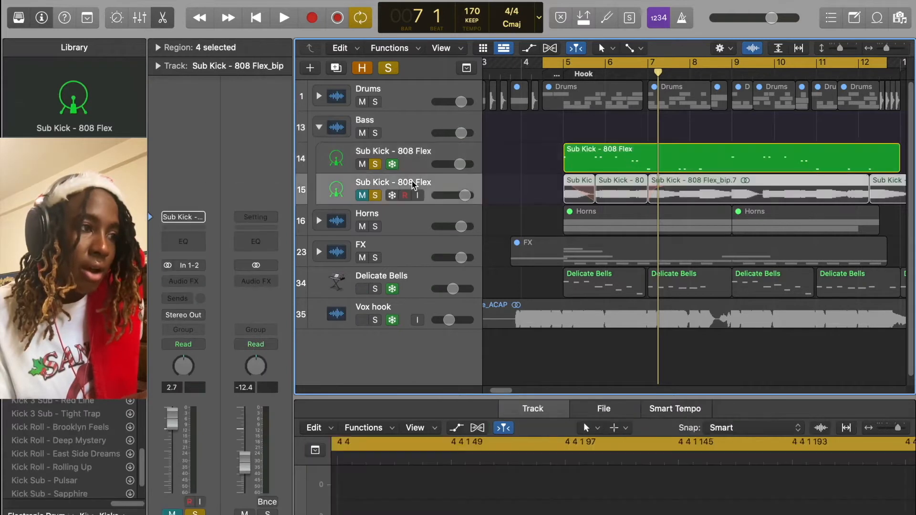
pyautogui.click(364, 195)
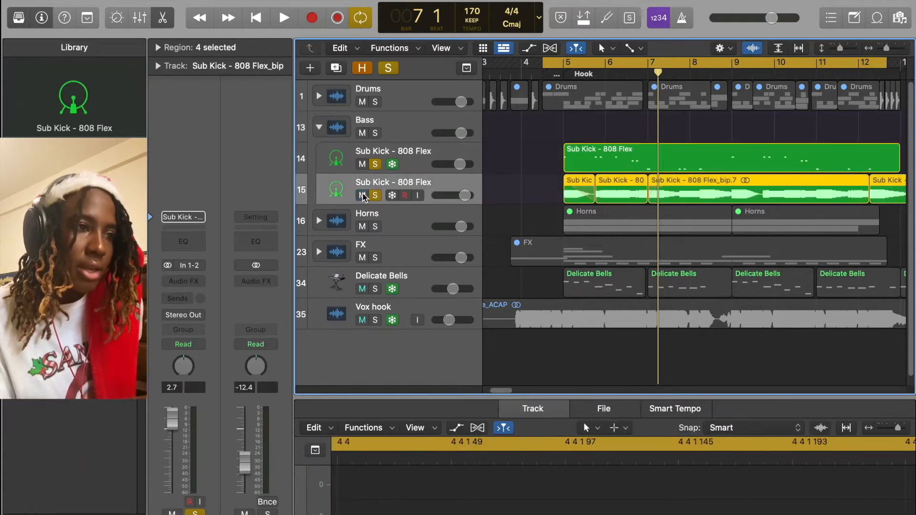
pyautogui.click(375, 164)
# Compare the fade-out types Fade and Slow Down on the first bounced Sub Kick region by ear, restoring Slow Down.
pyautogui.hscroll(-1, 576, 194)
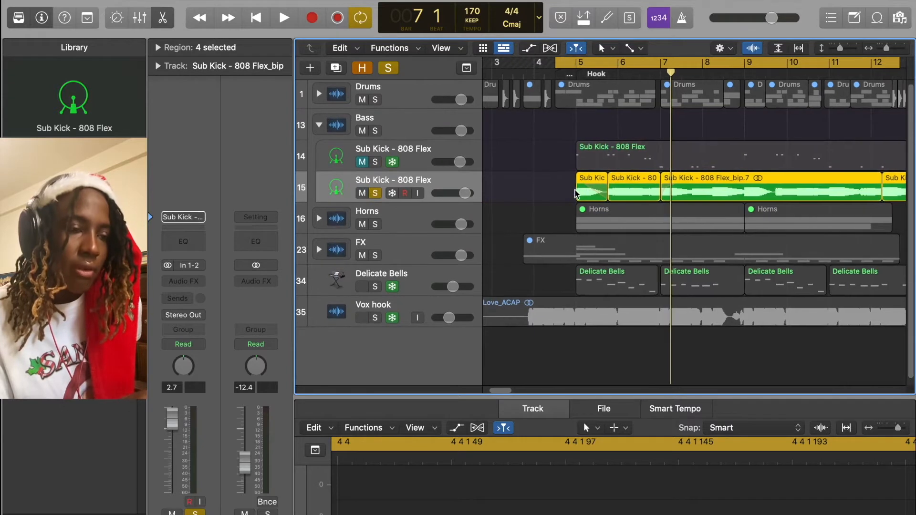
pyautogui.rightClick(599, 191)
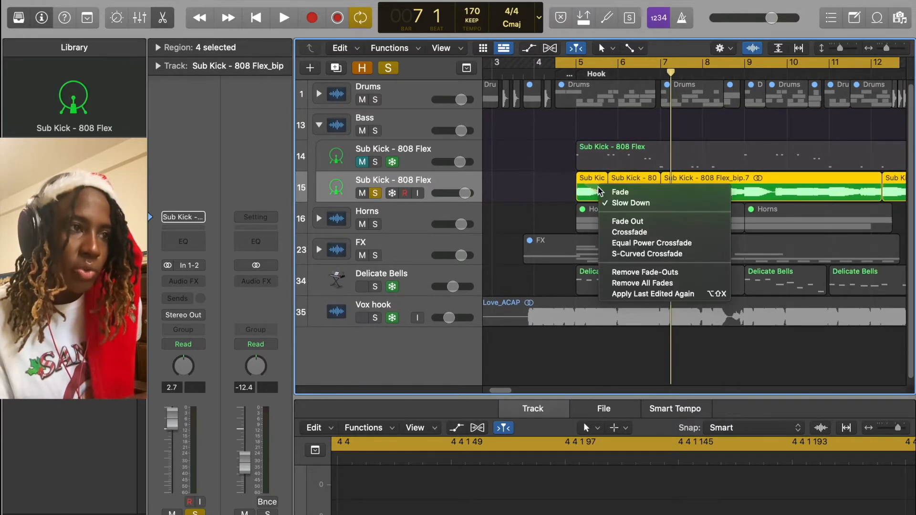
pyautogui.click(600, 192)
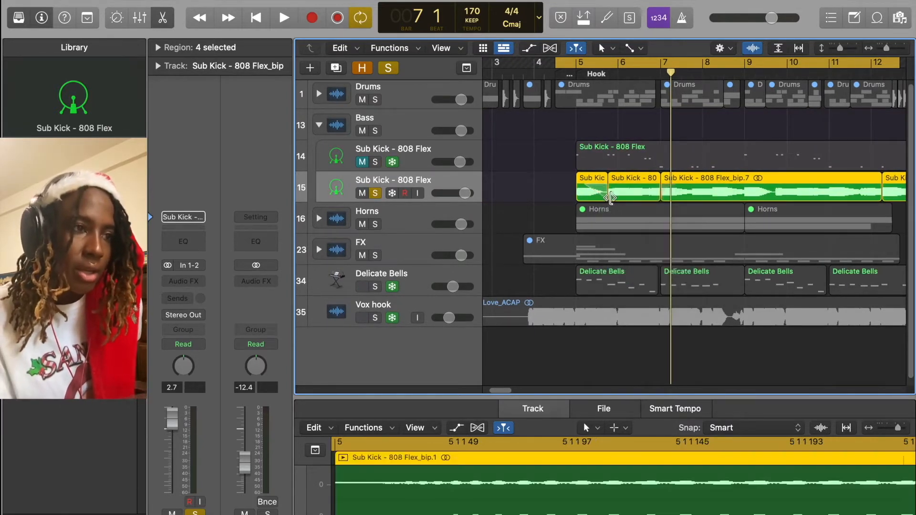
pyautogui.press('space')
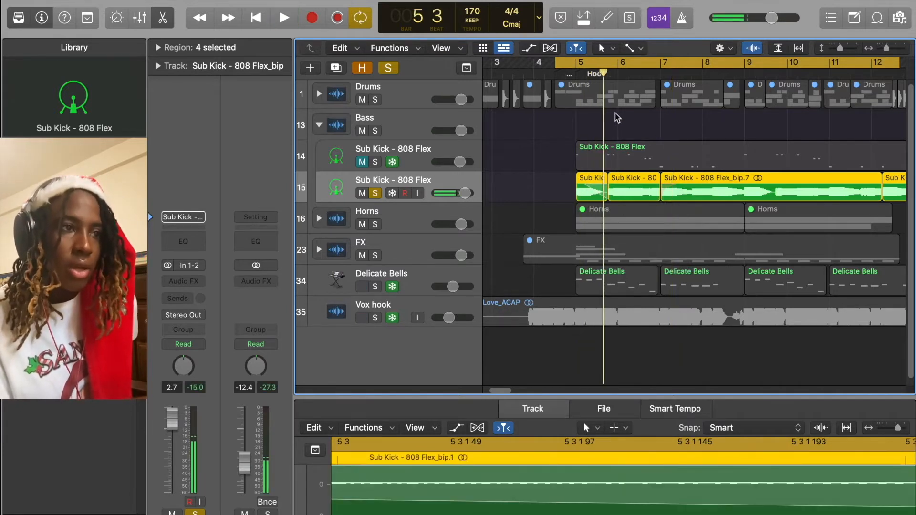
pyautogui.rightClick(592, 187)
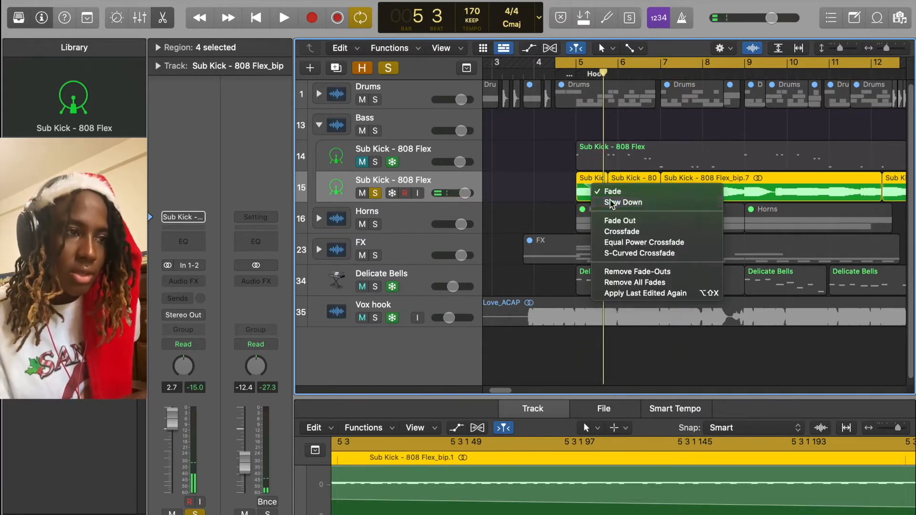
pyautogui.click(611, 202)
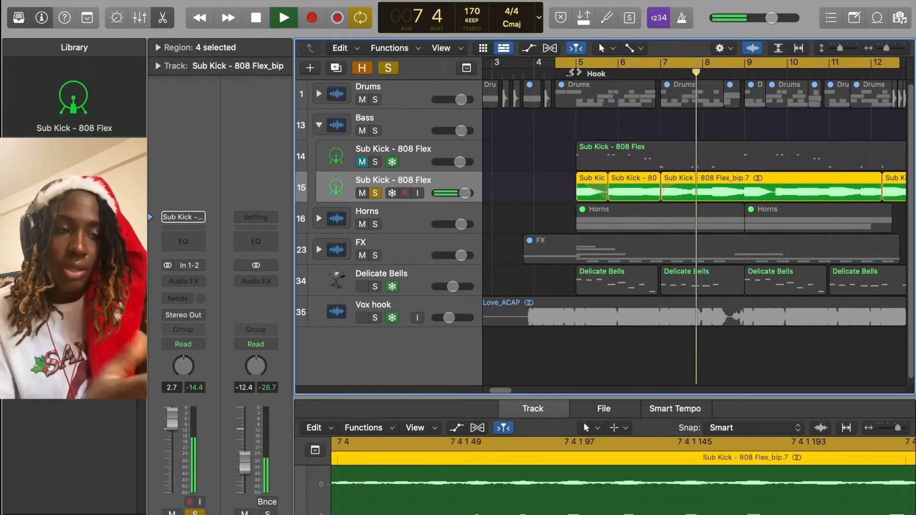
# Stop playback, collapse the Bass stack, and solo the Horns stack in its place.
pyautogui.press('space')
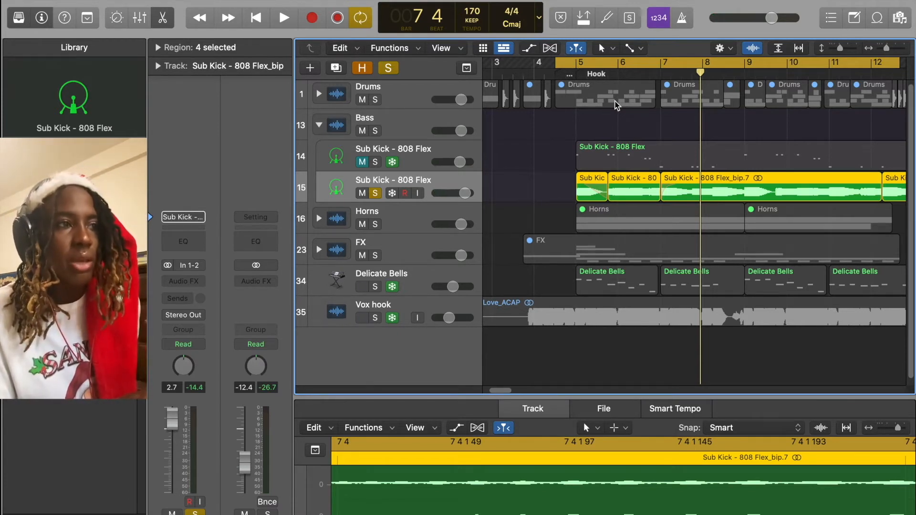
pyautogui.hscroll(3, 605, 150)
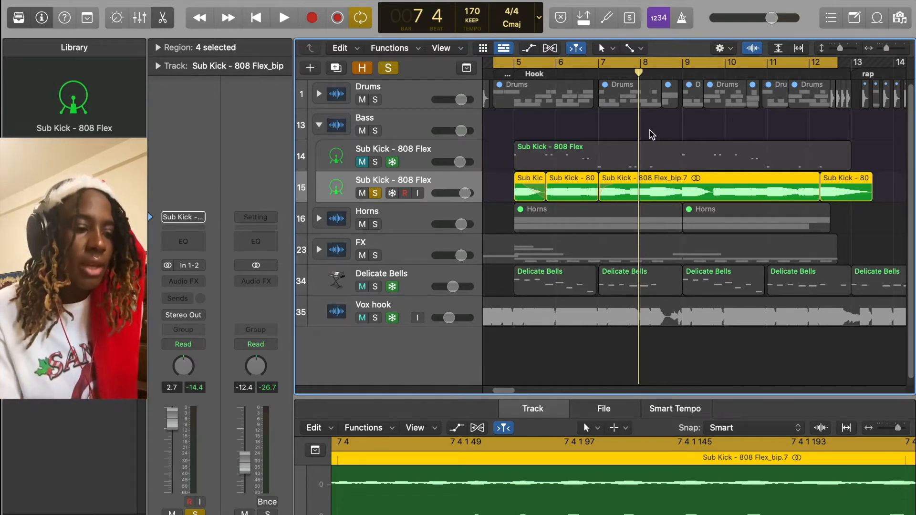
pyautogui.hscroll(-5, 651, 135)
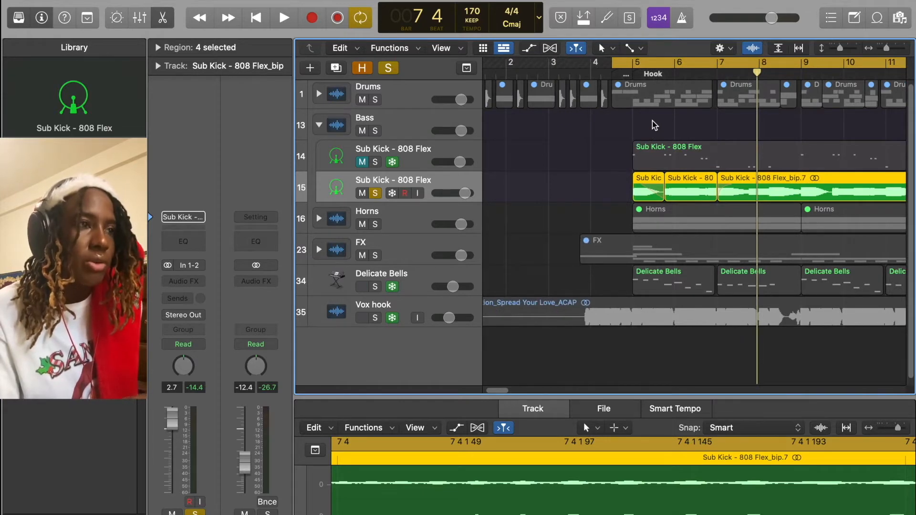
pyautogui.click(327, 129)
pyautogui.press('Down')
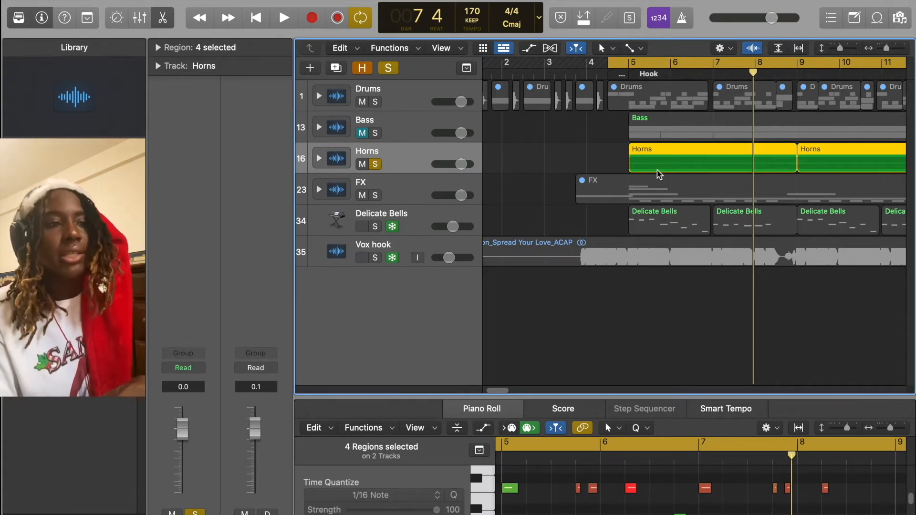
# Expand the Horns stack and play its soloed French Horn tracks through the first hook, stopping at bar 12.
pyautogui.click(319, 158)
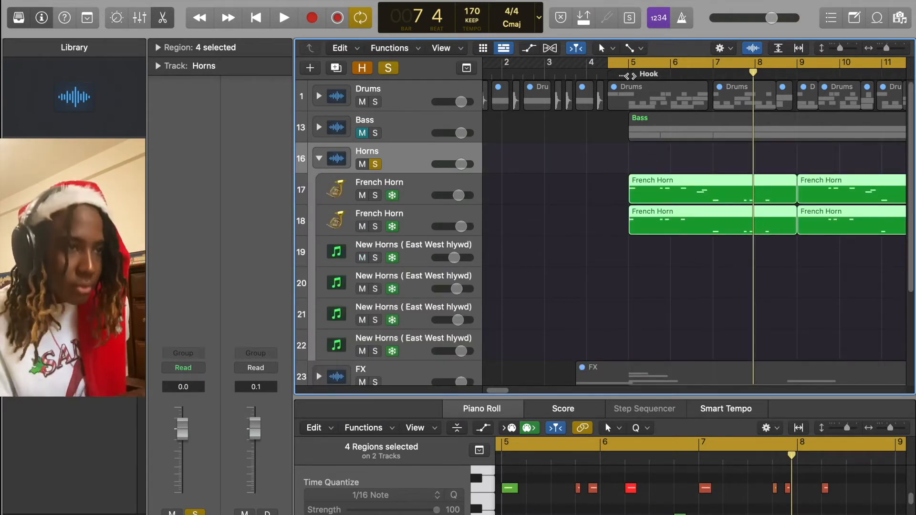
pyautogui.press('space')
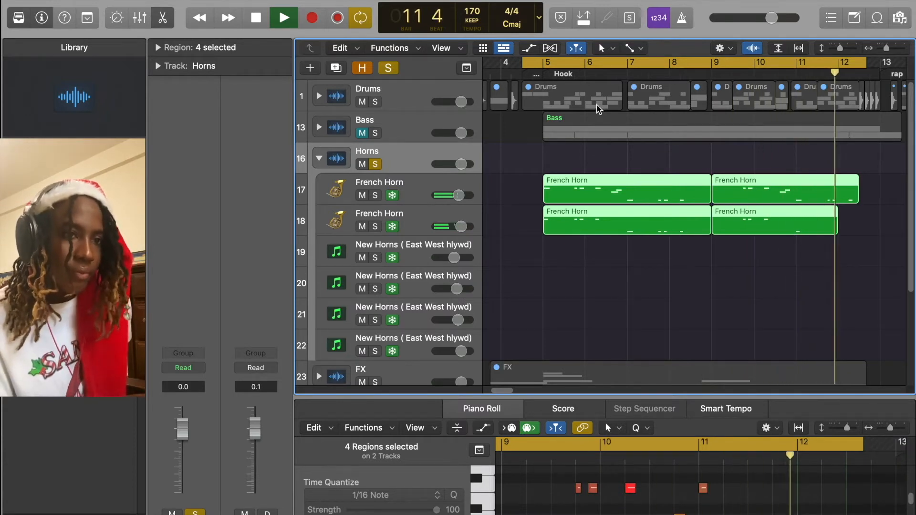
pyautogui.press('space')
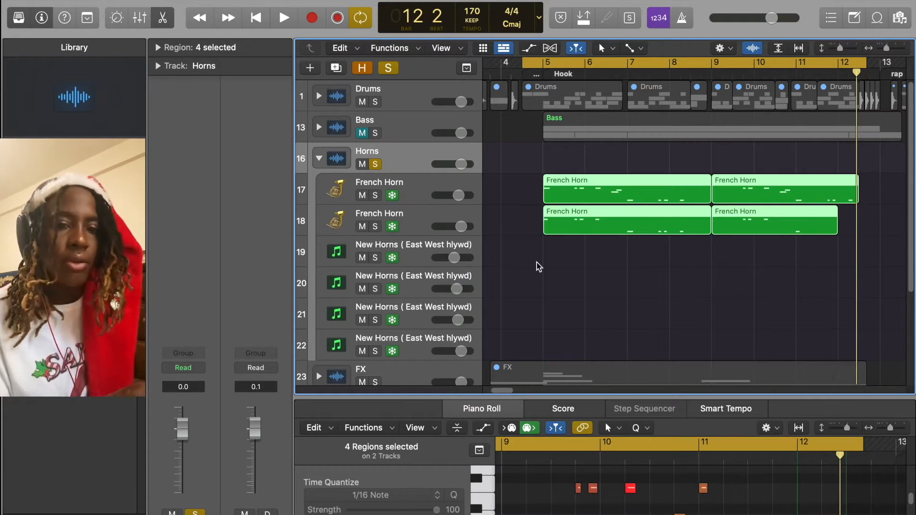
# Select the second New Horns (East West hlywd) track and move the cycle range to bars 49–57.
pyautogui.scroll(-1, 536, 265)
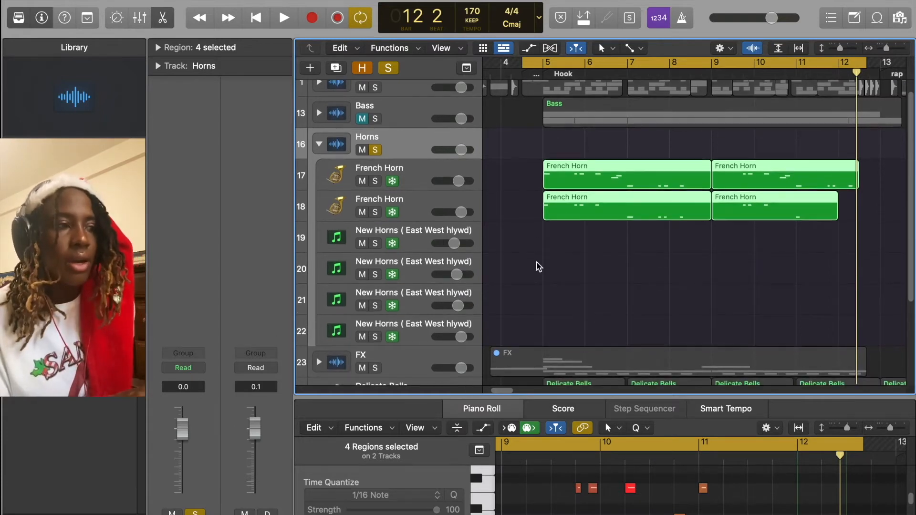
pyautogui.click(442, 228)
pyautogui.click(436, 257)
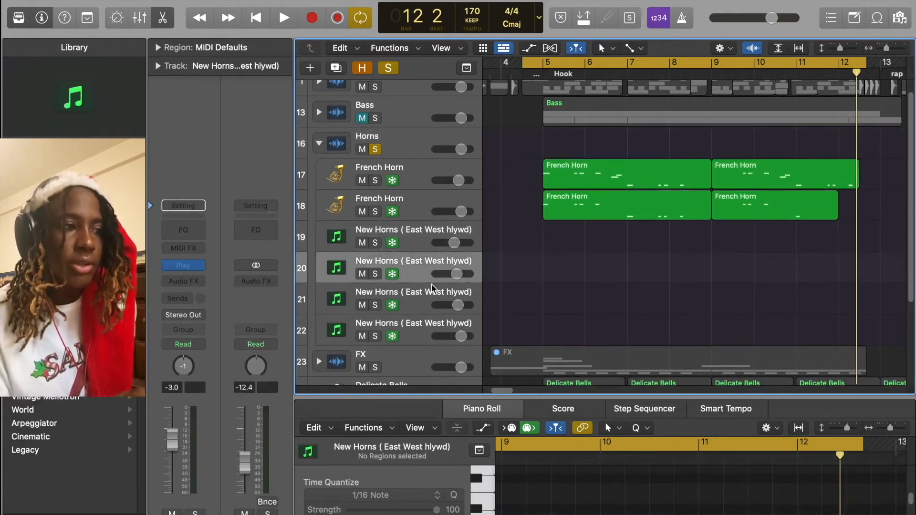
pyautogui.hscroll(5, 630, 224)
pyautogui.moveTo(886, 49); pyautogui.dragTo(882, 49)
pyautogui.hscroll(6, 833, 118)
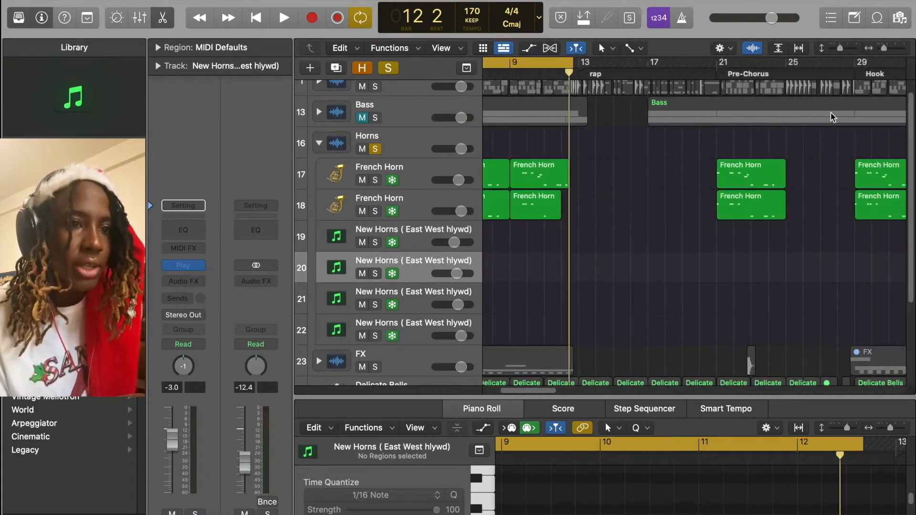
pyautogui.hscroll(-3, 833, 117)
pyautogui.moveTo(582, 64); pyautogui.dragTo(861, 64)
pyautogui.hscroll(10, 645, 64)
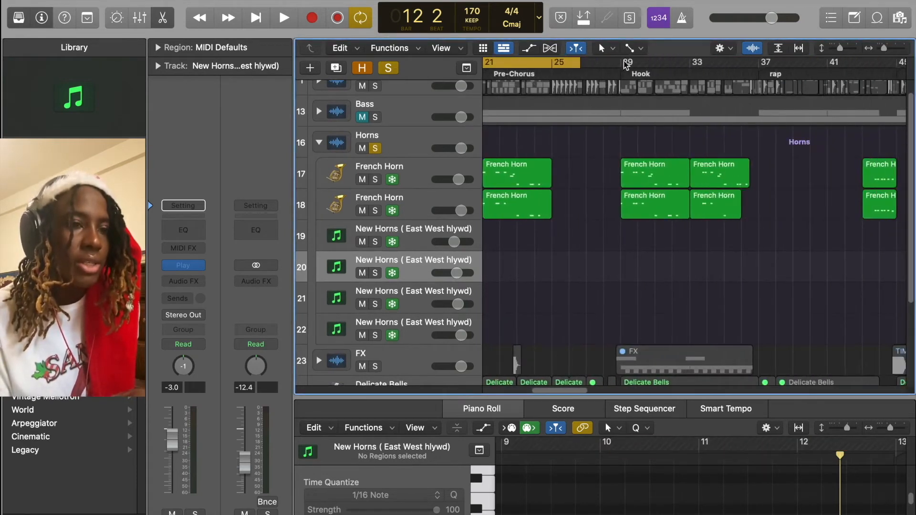
pyautogui.moveTo(547, 65); pyautogui.dragTo(745, 70)
pyautogui.hscroll(15, 746, 70)
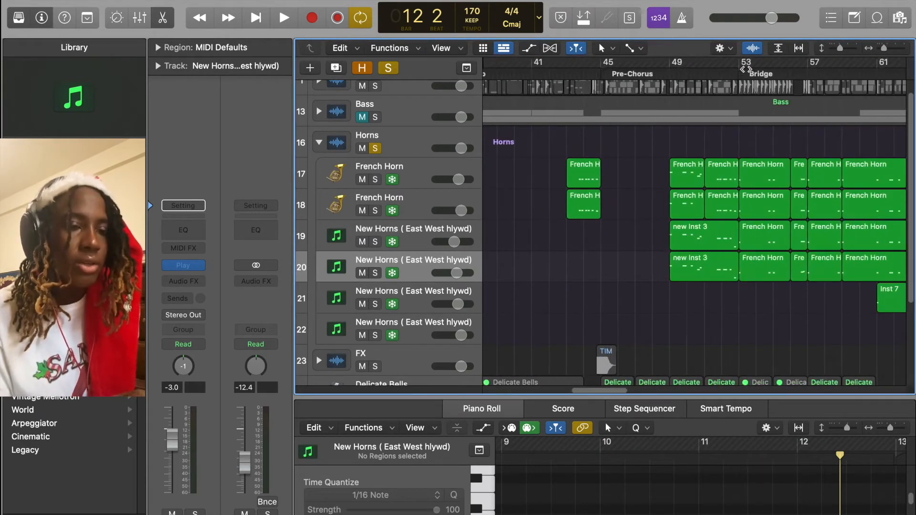
pyautogui.hscroll(-3, 745, 69)
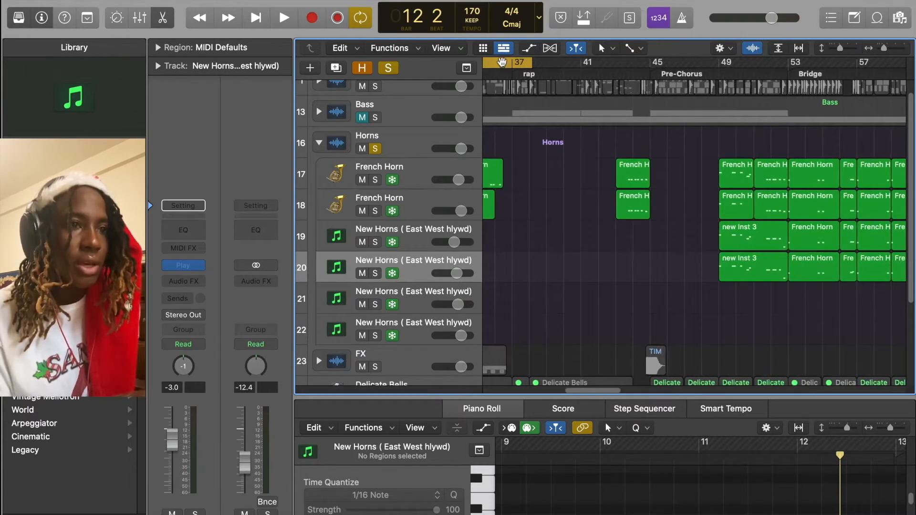
pyautogui.moveTo(504, 63); pyautogui.dragTo(826, 58)
pyautogui.hscroll(6, 787, 106)
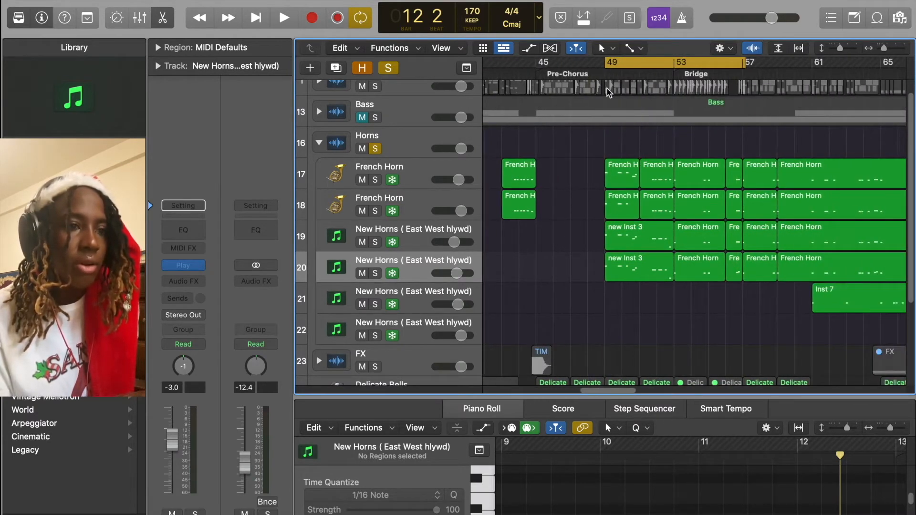
# Play the layered French Horn and New Horns tracks from bar 49 and stop just before the Bridge.
pyautogui.press('space')
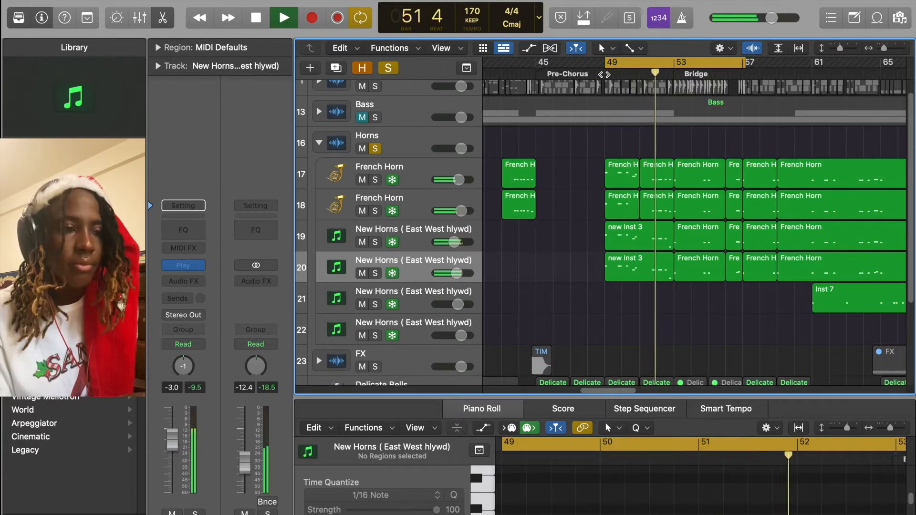
pyautogui.press('space')
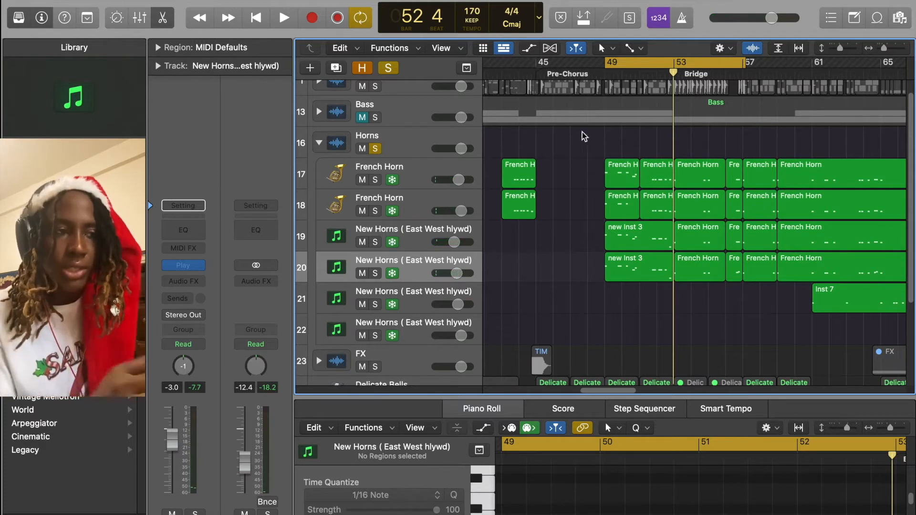
pyautogui.hscroll(-8, 575, 136)
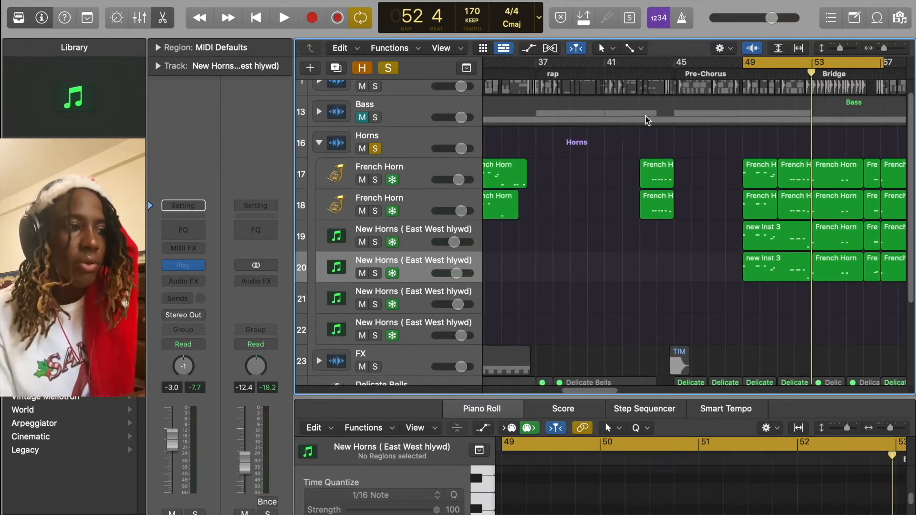
pyautogui.hscroll(-4, 647, 120)
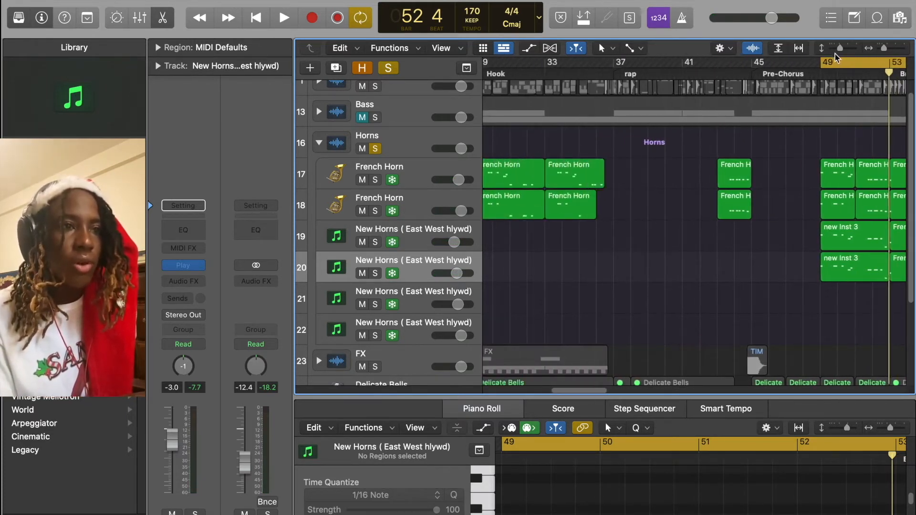
# Set the cycle range over the final hook, from bar 69 to about bar 84.
pyautogui.moveTo(832, 57)
pyautogui.mouseDown()
pyautogui.moveTo(832, 66)
pyautogui.moveTo(857, 64)
pyautogui.moveTo(824, 65)
pyautogui.mouseUp()
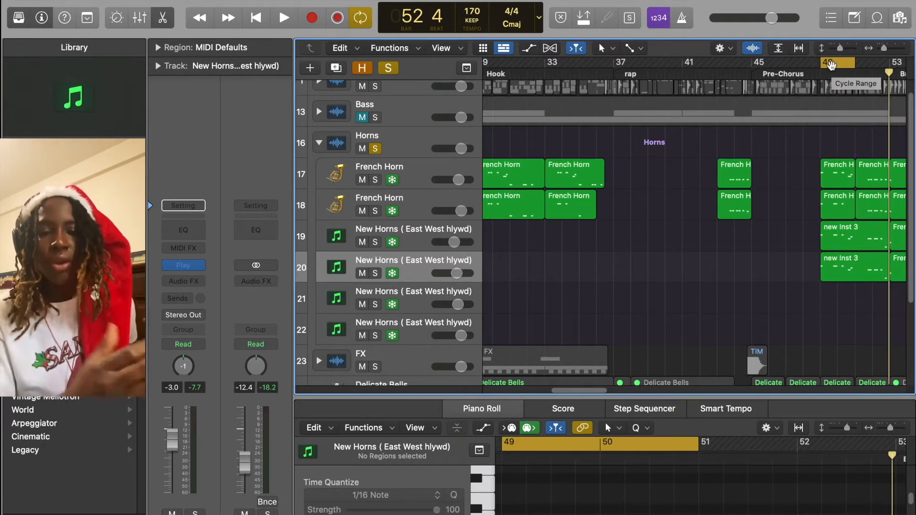
pyautogui.hscroll(10, 831, 66)
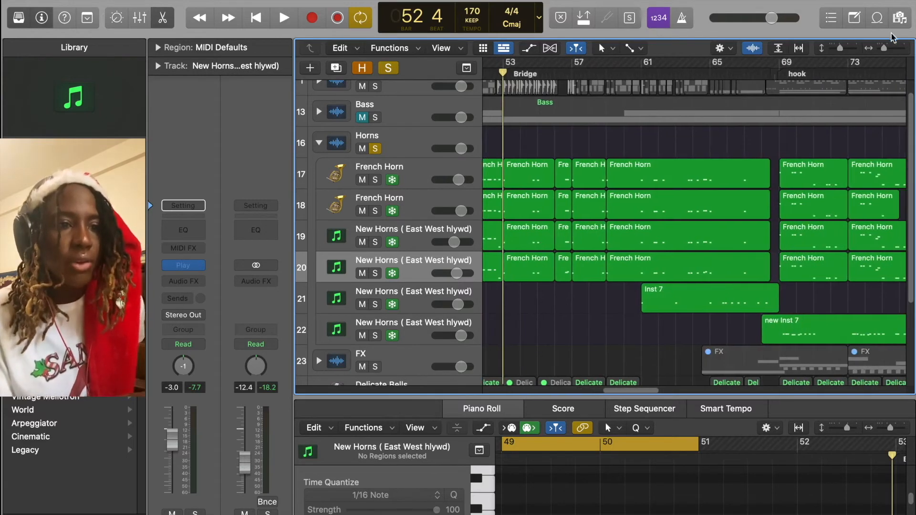
pyautogui.moveTo(884, 48); pyautogui.dragTo(881, 48)
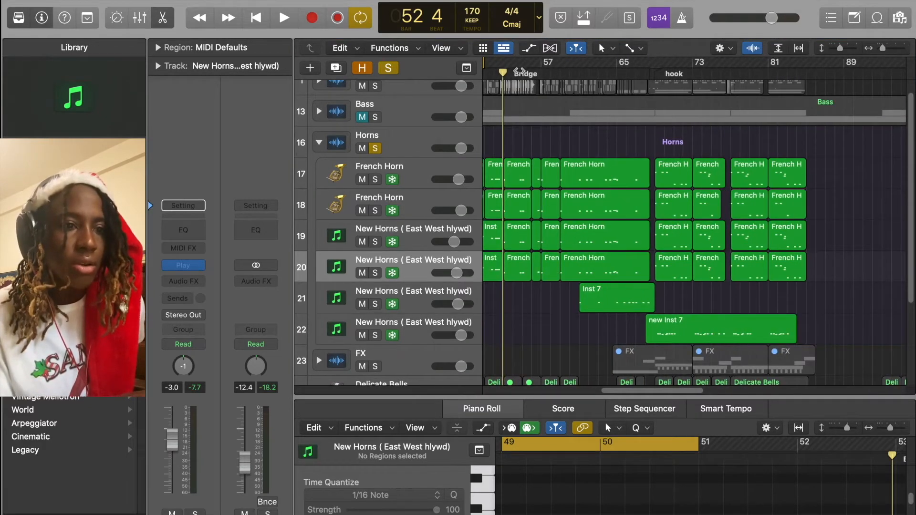
pyautogui.hscroll(-2, 520, 72)
pyautogui.moveTo(494, 63); pyautogui.dragTo(815, 64)
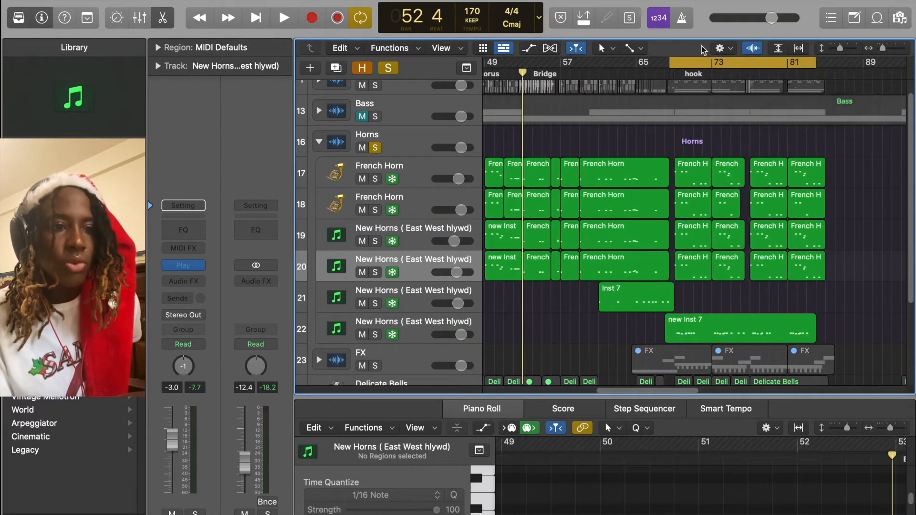
pyautogui.moveTo(671, 66); pyautogui.dragTo(673, 66)
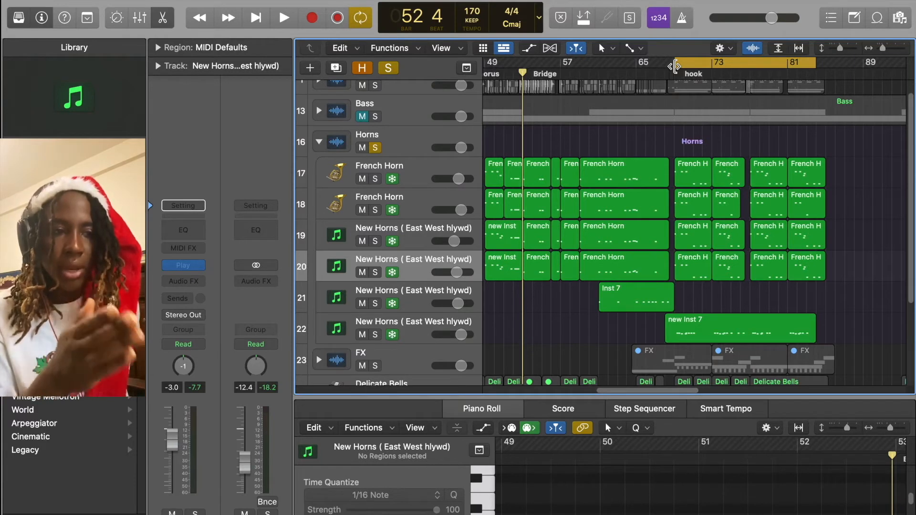
# Play the final hook with horn tracks 17–20 and 22 soloed, and remove the other solos to isolate New Horns track 22.
pyautogui.click(376, 335)
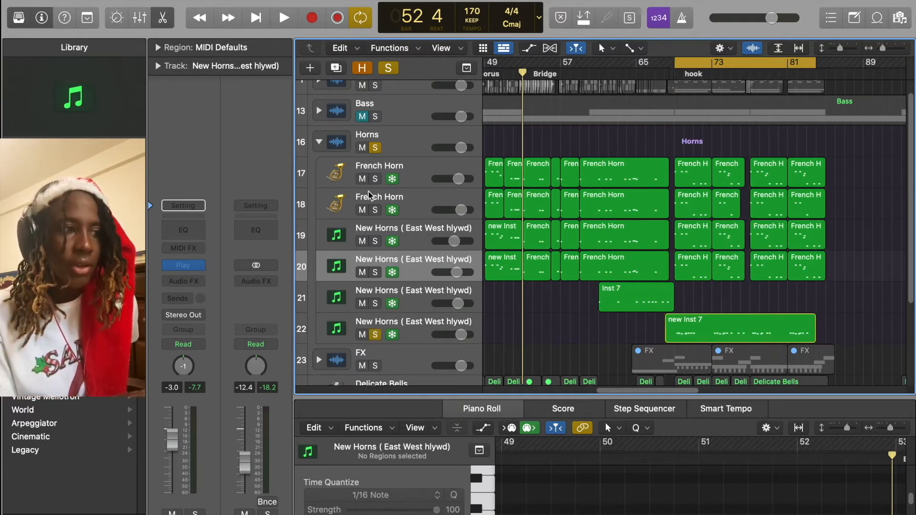
pyautogui.moveTo(376, 183); pyautogui.dragTo(378, 276)
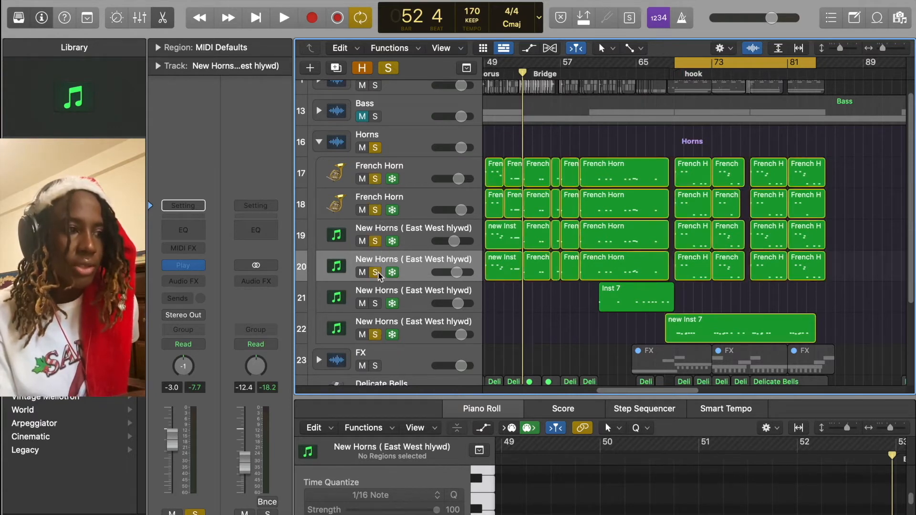
pyautogui.press('space')
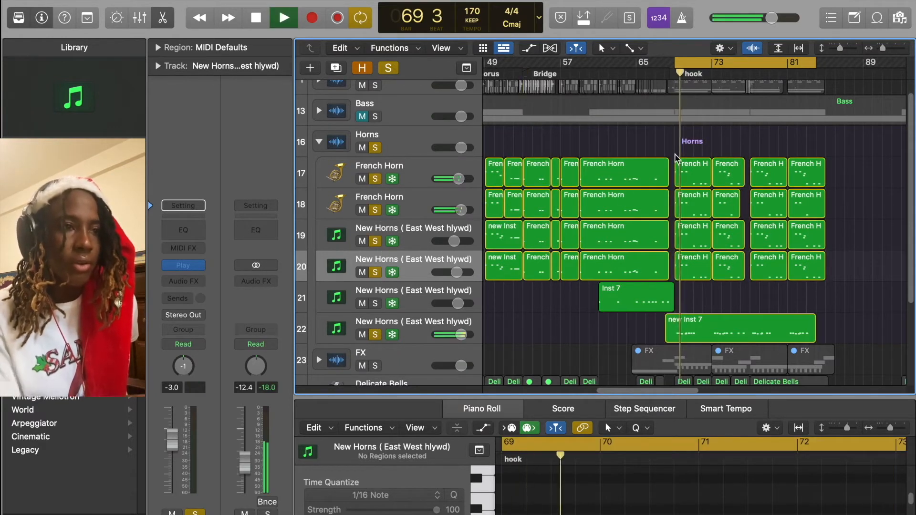
pyautogui.moveTo(375, 272); pyautogui.dragTo(375, 149)
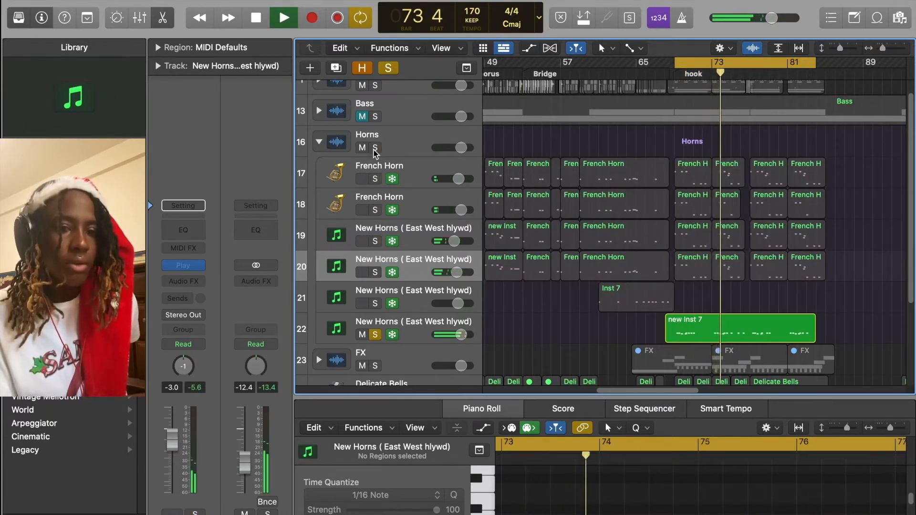
pyautogui.press('space')
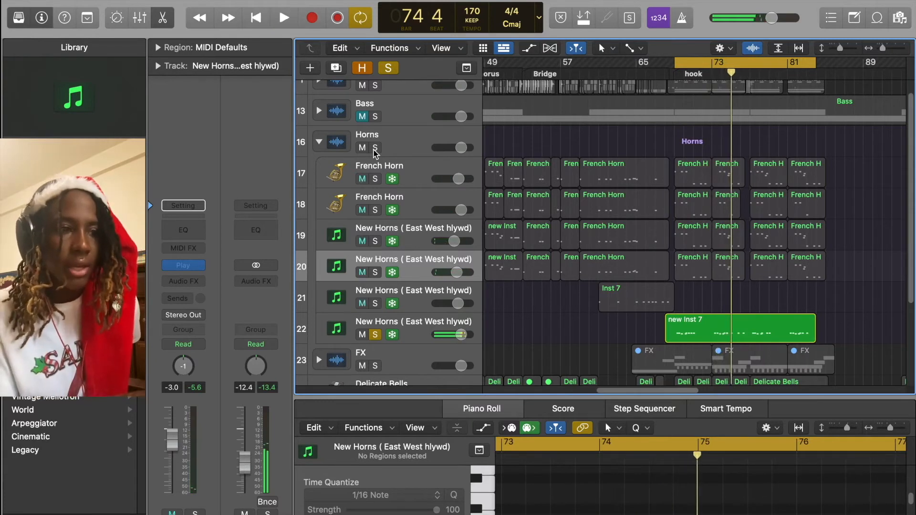
# Solo horn tracks 17–20 again alongside track 22 and play the combined layers from bar 69 to bar 76.
pyautogui.moveTo(374, 272); pyautogui.dragTo(375, 178)
pyautogui.doubleClick(679, 76)
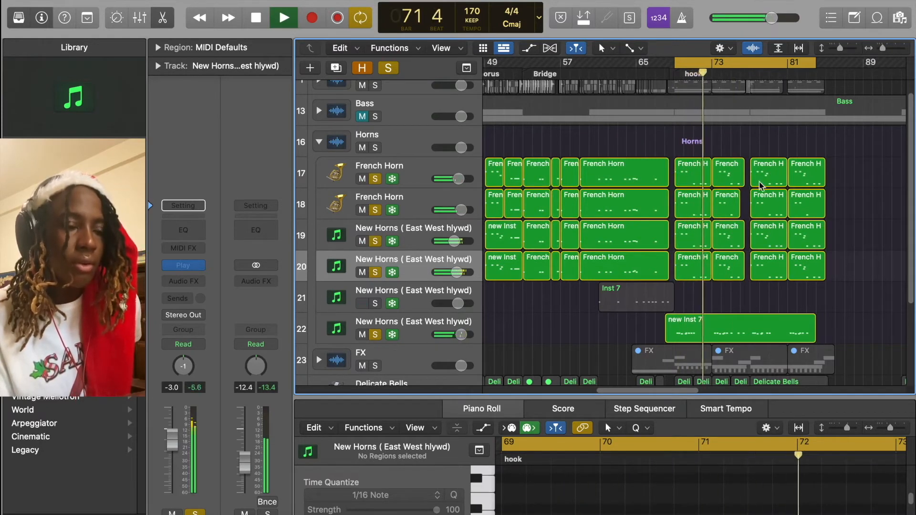
pyautogui.scroll(-2, 760, 186)
pyautogui.scroll(2, 759, 185)
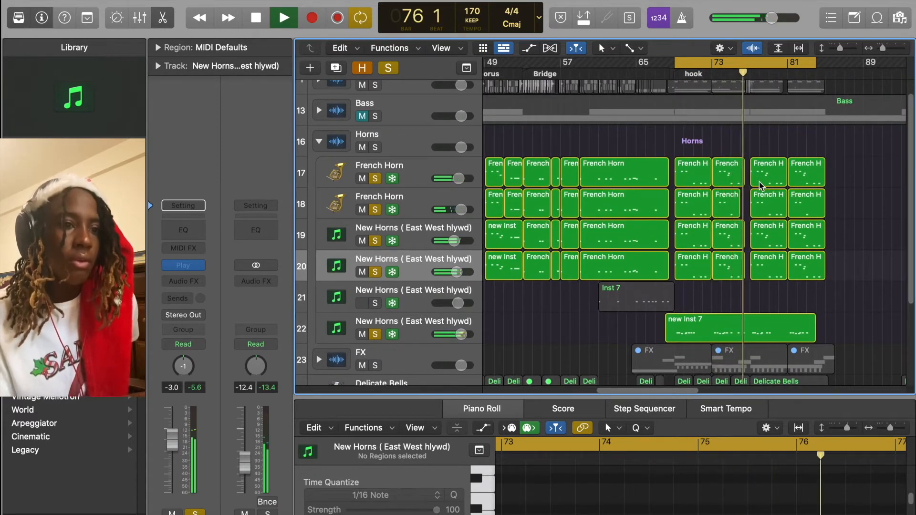
pyautogui.press('space')
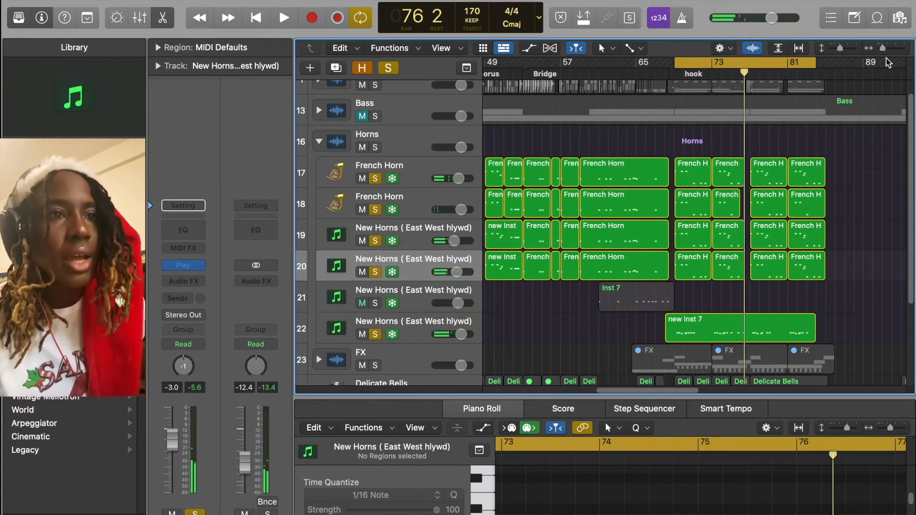
# Extend the start of the cycle range back to bar 5 at the first hook.
pyautogui.moveTo(882, 50); pyautogui.dragTo(875, 51)
pyautogui.moveTo(689, 62); pyautogui.dragTo(502, 108)
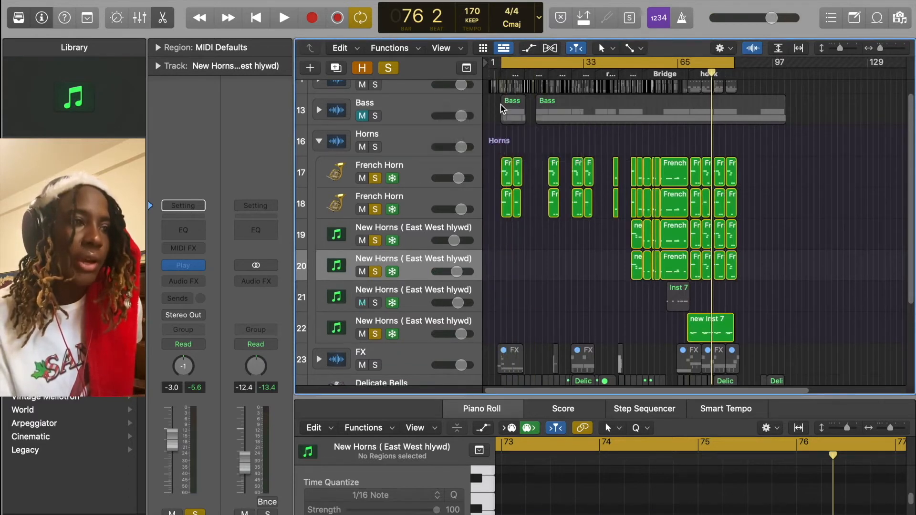
# Solo New Horns track 21 and the Horns, Bass and Drums stacks, and place the playhead at bar 70.
pyautogui.click(375, 303)
pyautogui.click(375, 147)
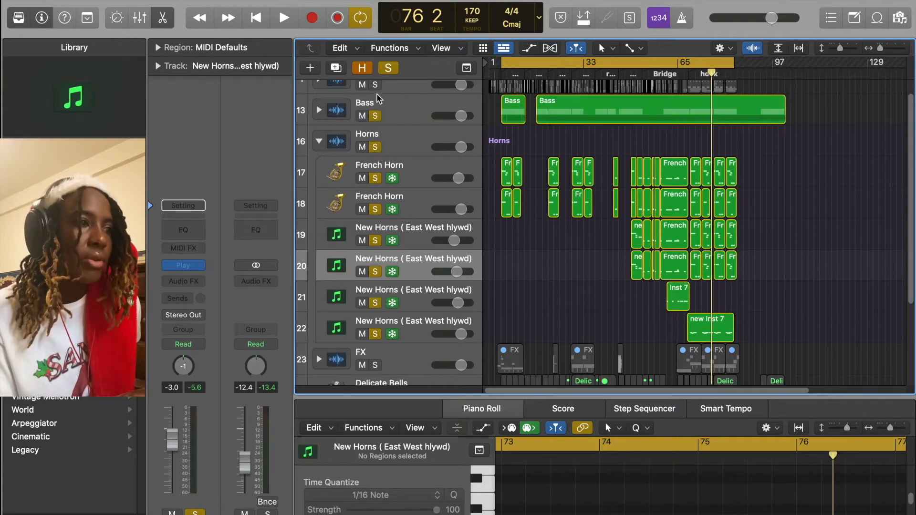
pyautogui.scroll(1, 377, 124)
pyautogui.click(375, 100)
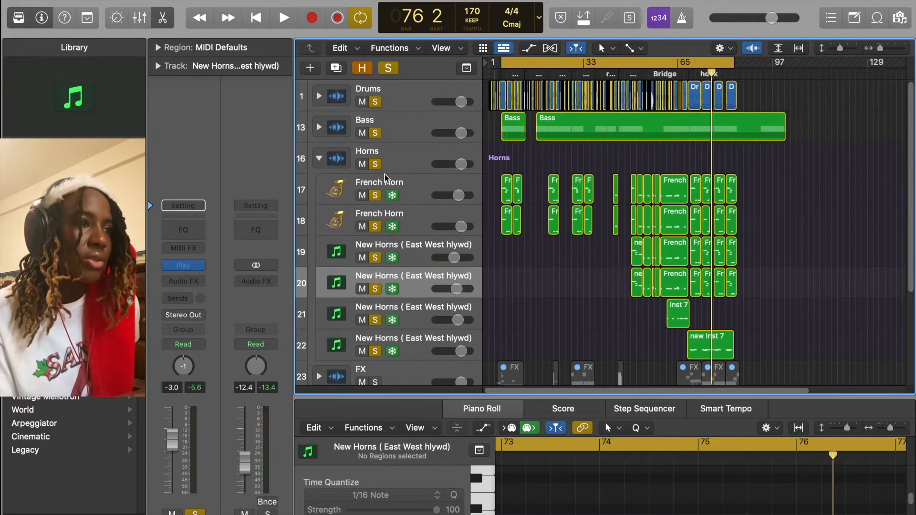
pyautogui.click(693, 72)
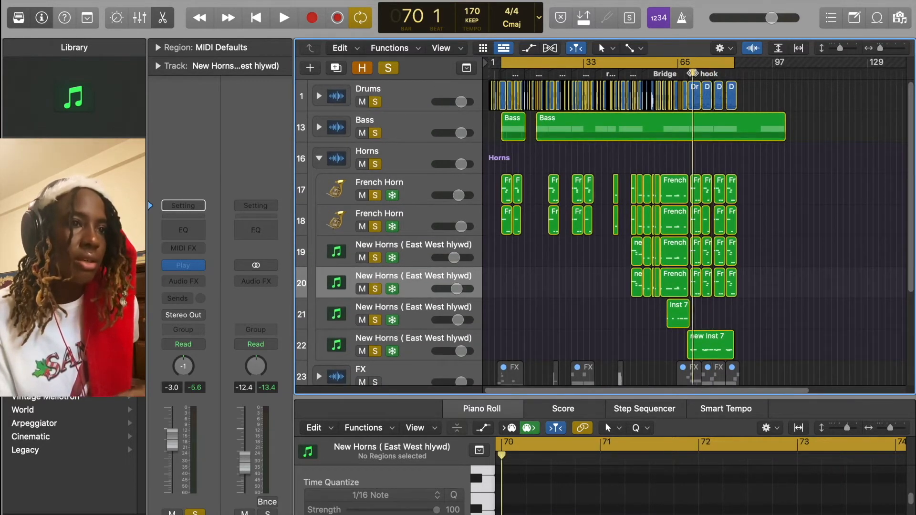
# Play the soloed drums, bass and layered horns together from bar 70 to bar 74.
pyautogui.press('space')
pyautogui.scroll(-1, 687, 176)
pyautogui.scroll(-3, 687, 175)
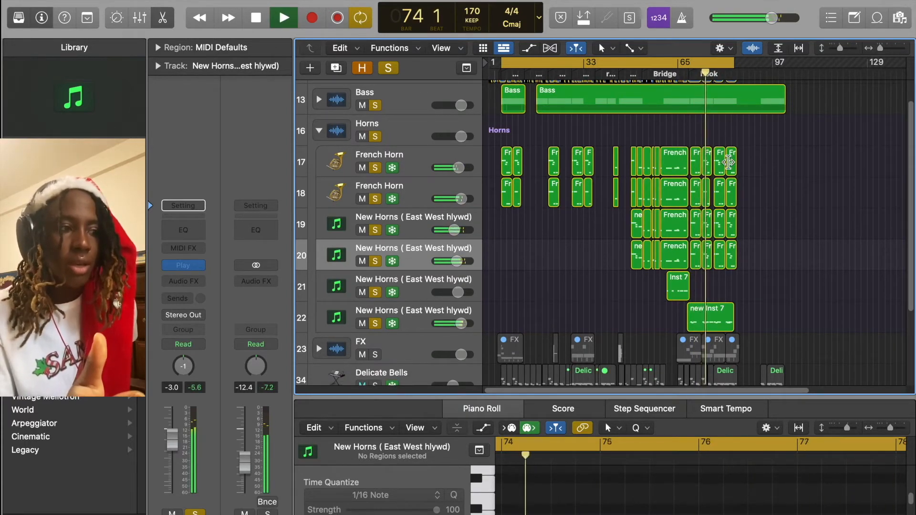
pyautogui.press('space')
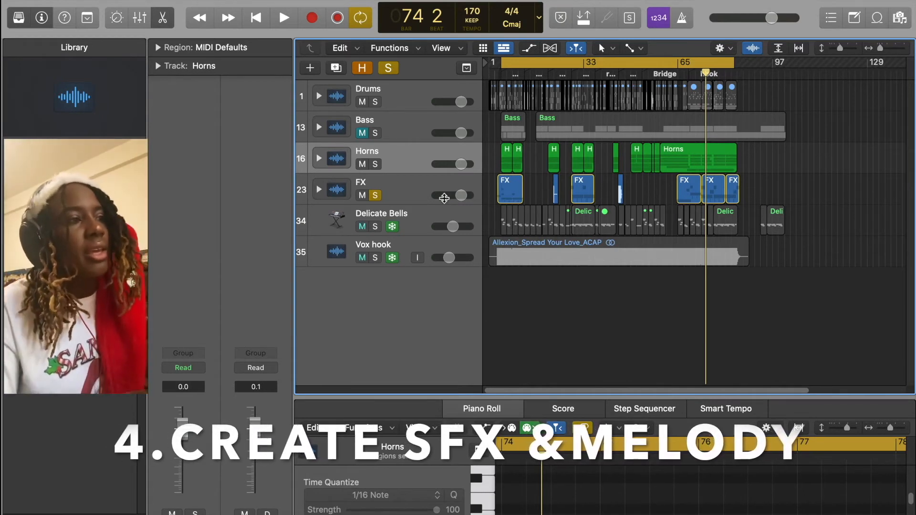
# Expand the FX track stack and extend the start of the cycle range to about bar 3.5, ahead of the first hook.
pyautogui.click(319, 190)
pyautogui.scroll(-5, 583, 206)
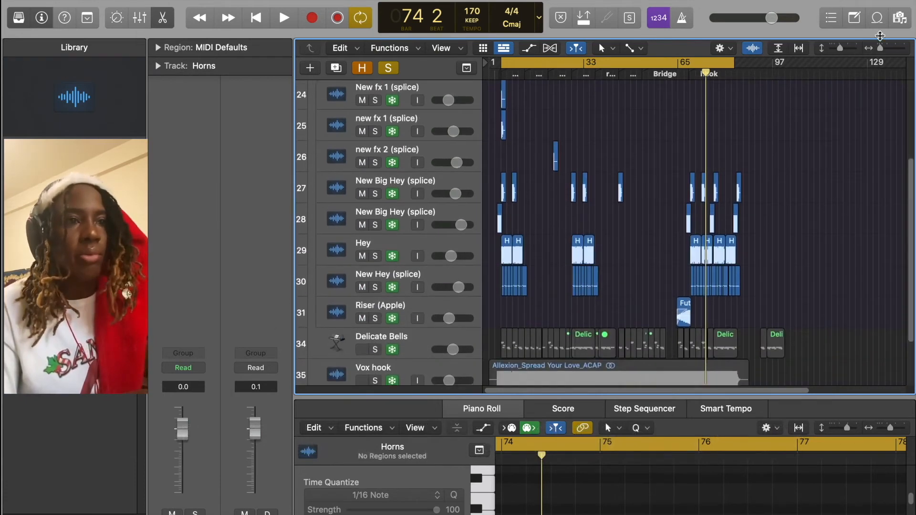
pyautogui.moveTo(880, 47); pyautogui.dragTo(886, 47)
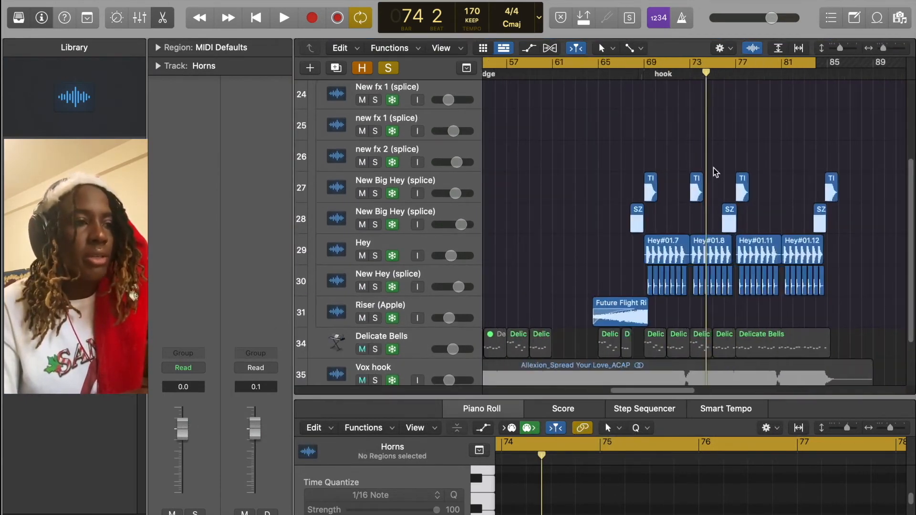
pyautogui.hscroll(-10, 714, 168)
pyautogui.hscroll(-5, 714, 168)
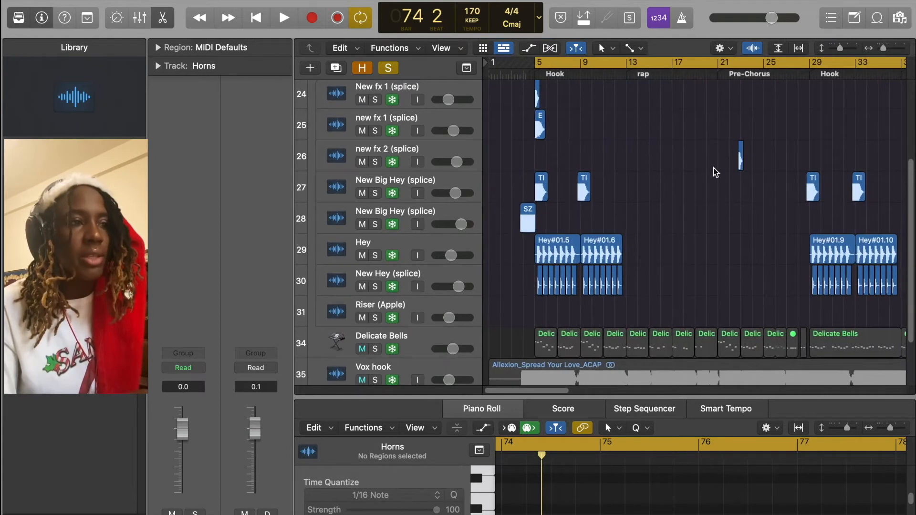
pyautogui.moveTo(535, 65); pyautogui.dragTo(518, 68)
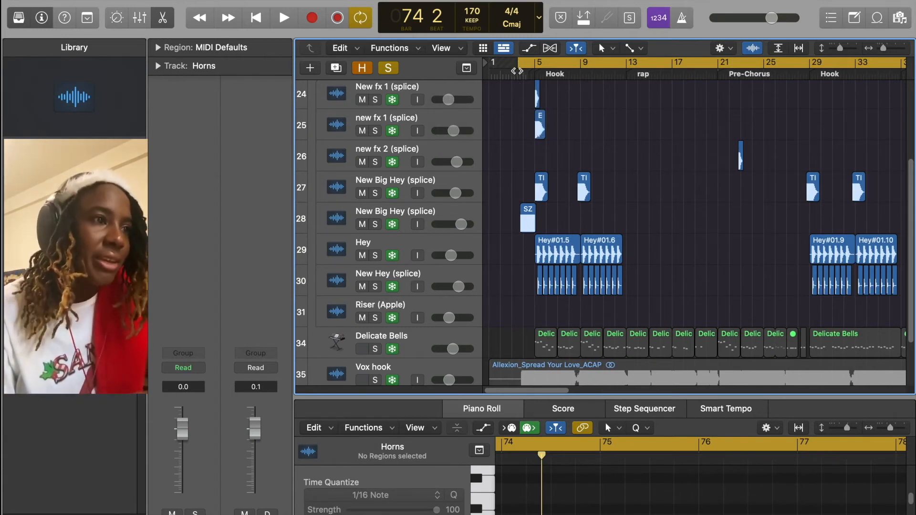
# Place the playhead at bar 3 and play the soloed FX stack through the first hook to bar 12.
pyautogui.click(511, 71)
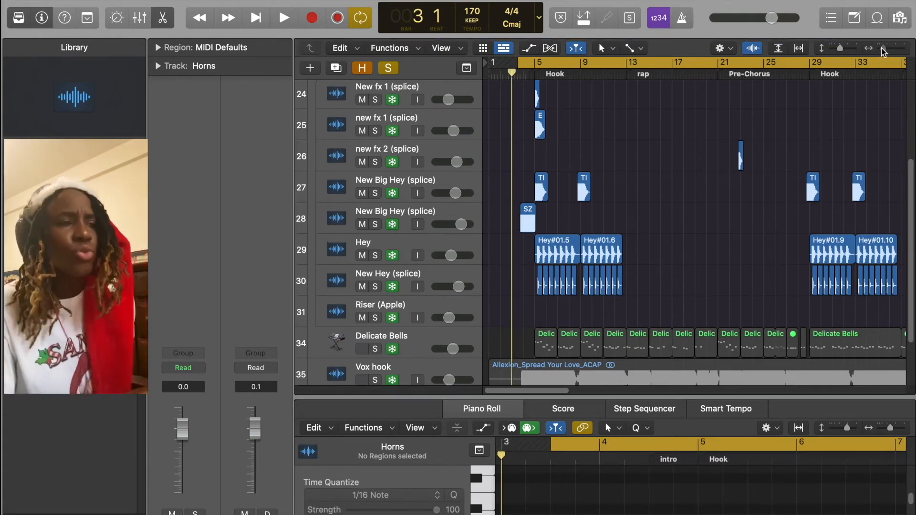
pyautogui.moveTo(881, 48); pyautogui.dragTo(884, 48)
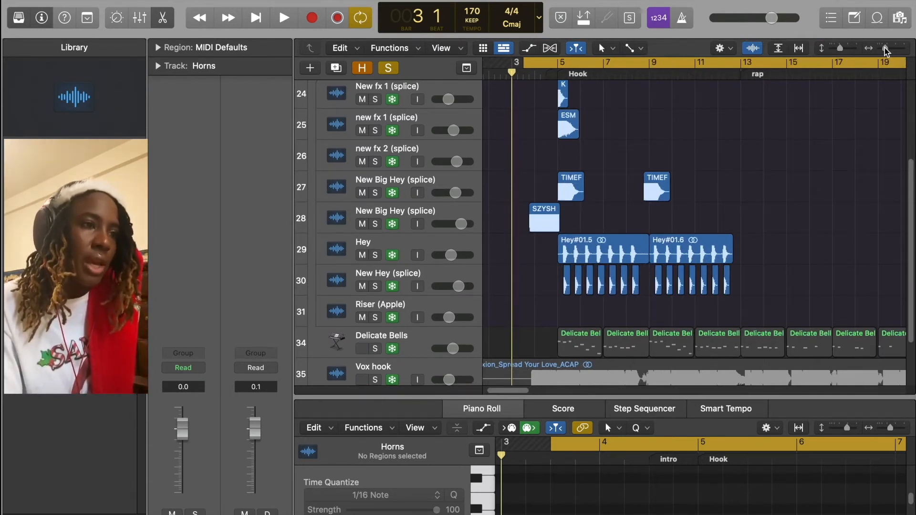
pyautogui.press('space')
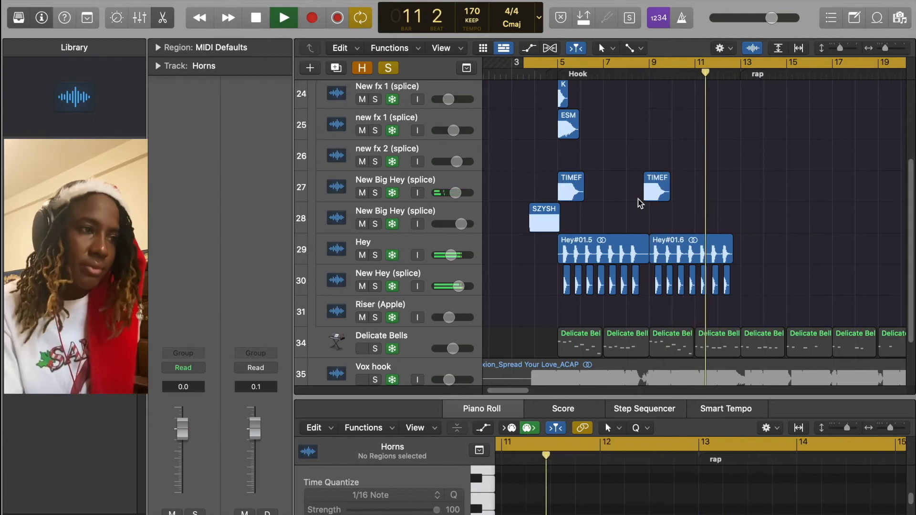
pyautogui.press('space')
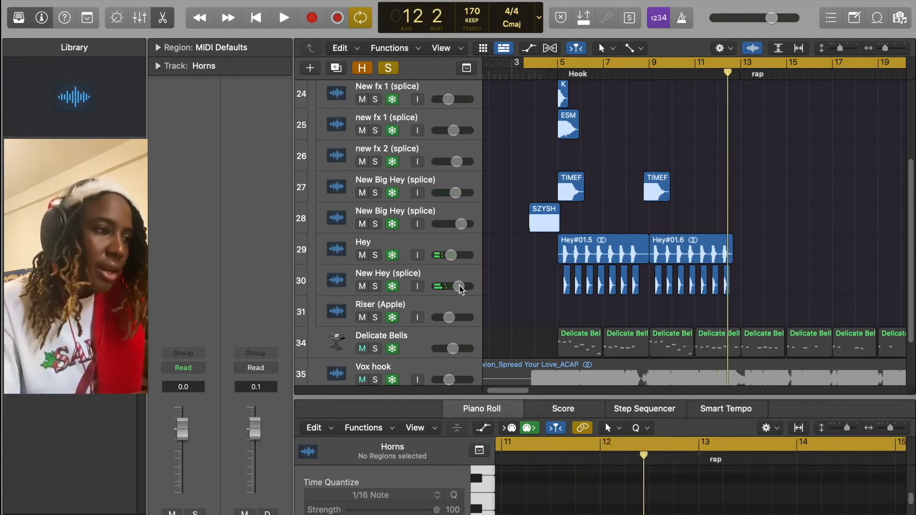
# Solo only Hey track 29 in place of the whole FX stack and play it from bar 5 to bar 8.
pyautogui.click(375, 255)
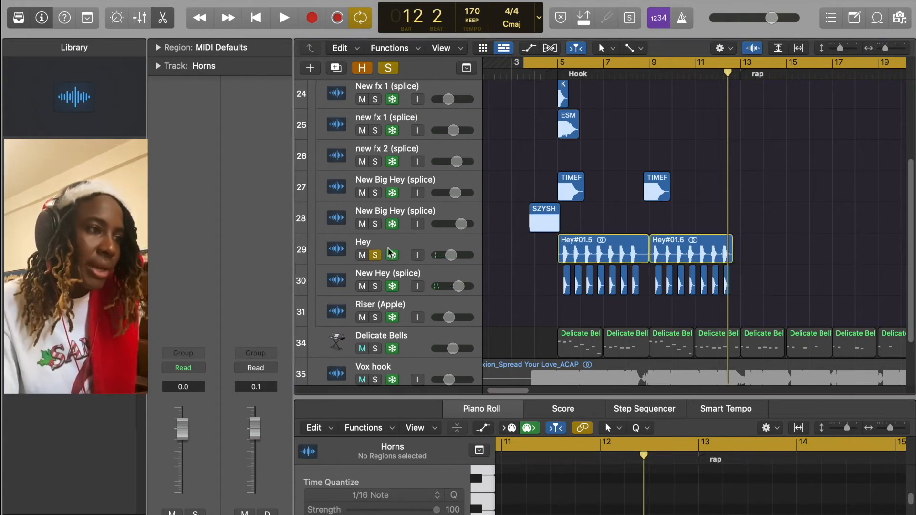
pyautogui.scroll(6, 391, 244)
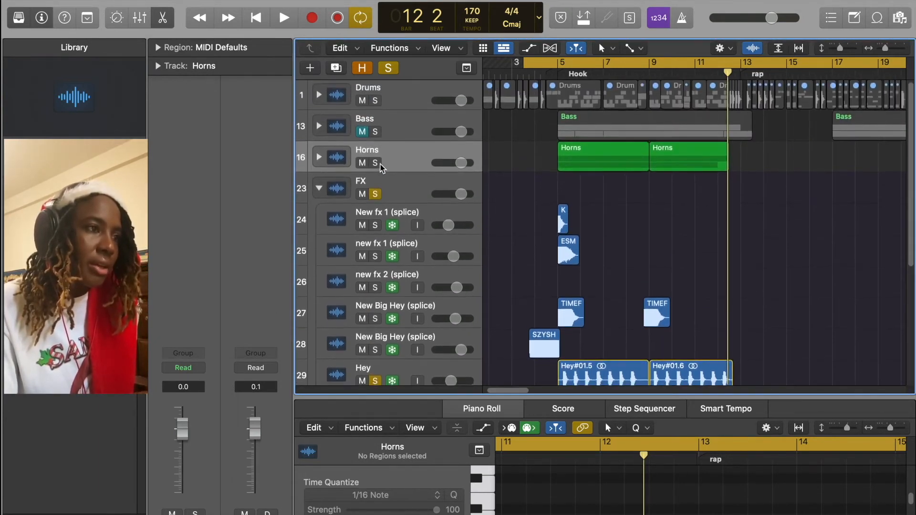
pyautogui.scroll(-3, 384, 162)
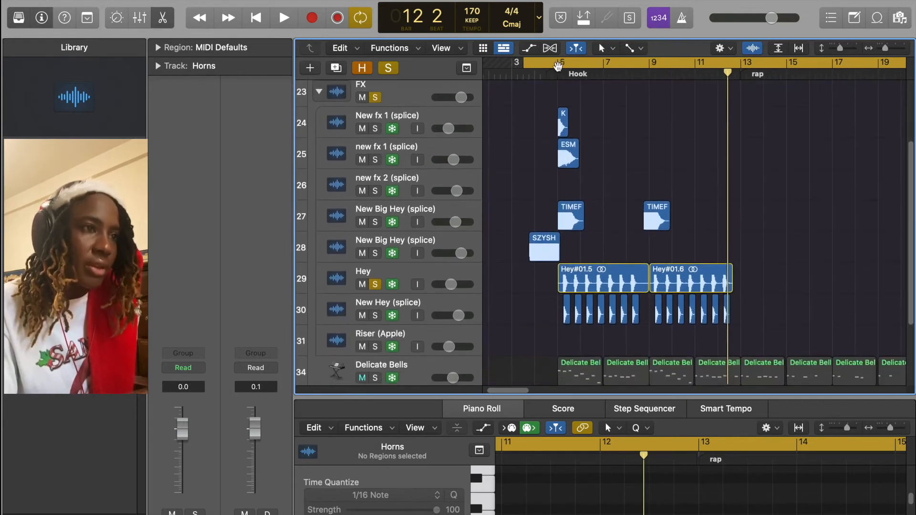
pyautogui.click(559, 72)
pyautogui.press('space')
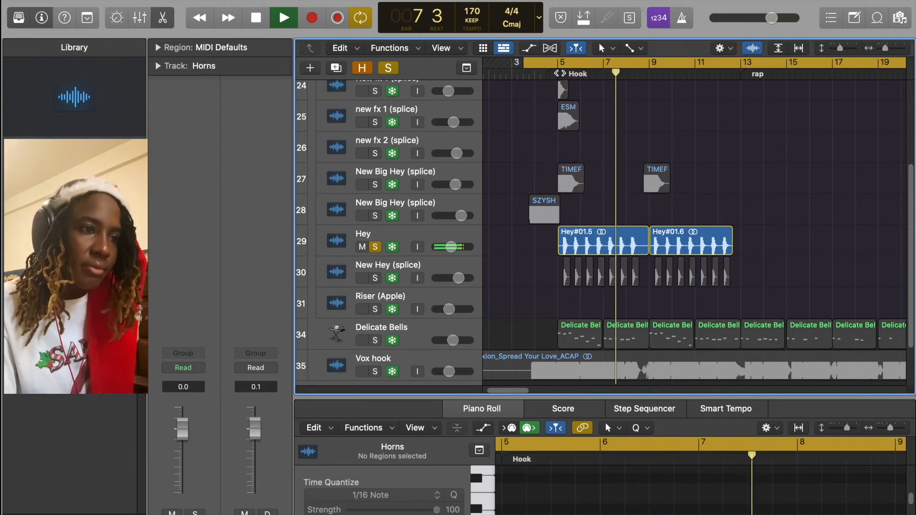
pyautogui.press('space')
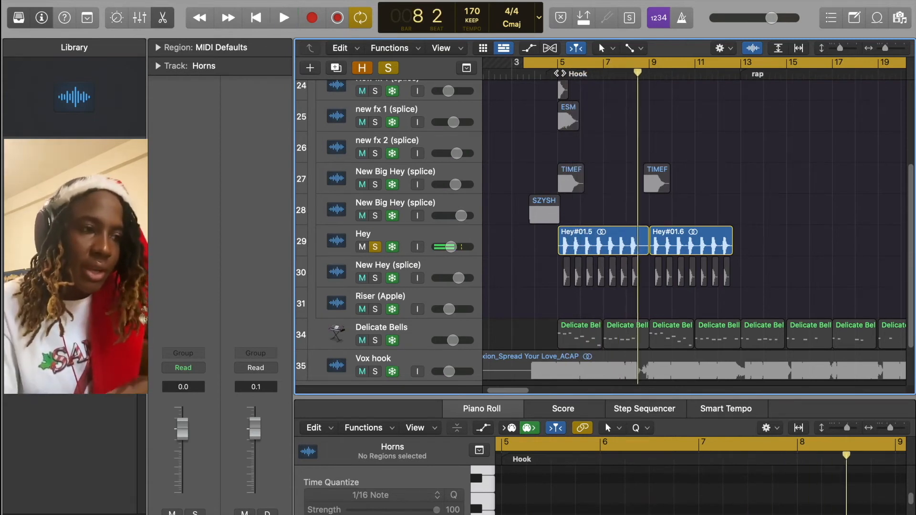
# Solo New Hey track 30 alongside Hey track 29 and play both from the start of the first hook to bar 7.
pyautogui.click(375, 277)
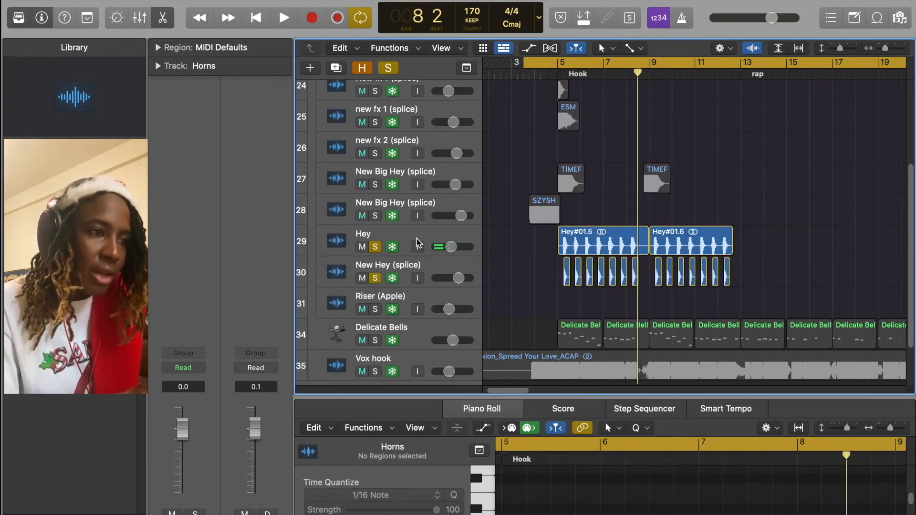
pyautogui.press('space')
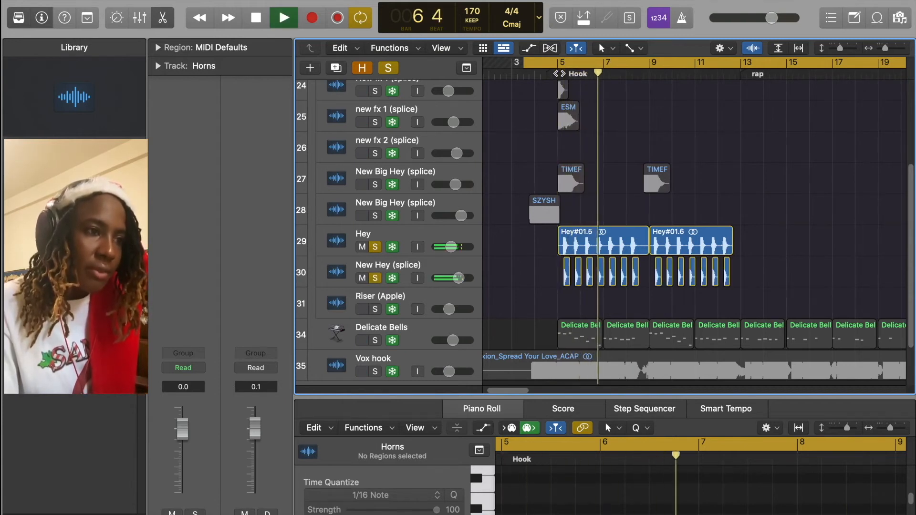
pyautogui.press('space')
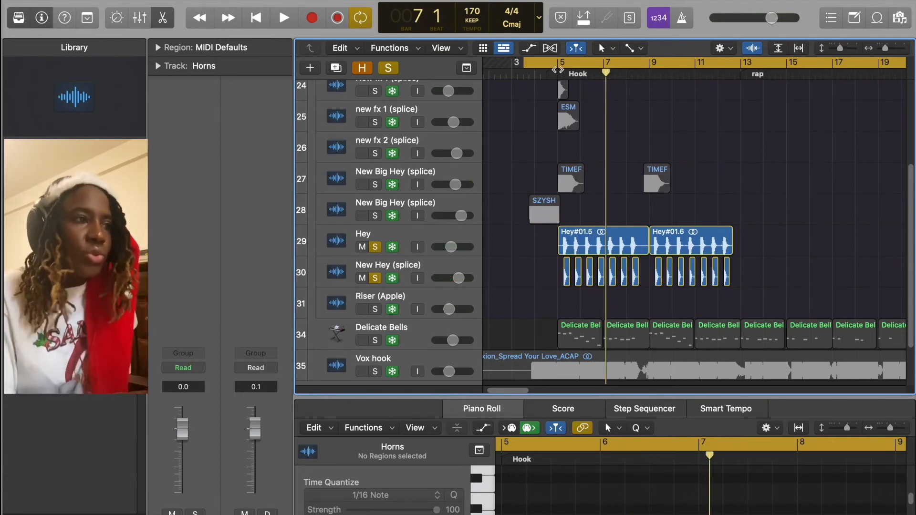
# Isolate fx 1 tracks 24 and 25 with New Big Hey track 28, and play them from bar 4 into bar 5.
pyautogui.scroll(1, 554, 95)
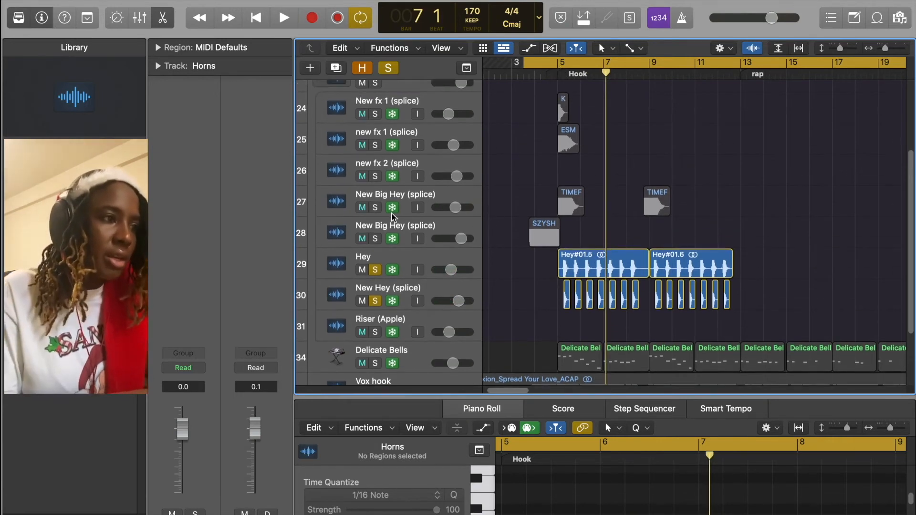
pyautogui.click(376, 208)
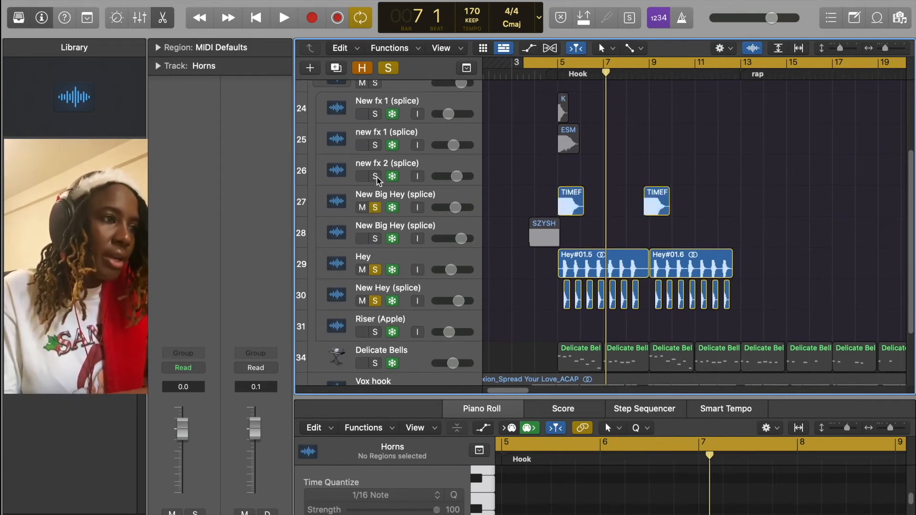
pyautogui.click(375, 145)
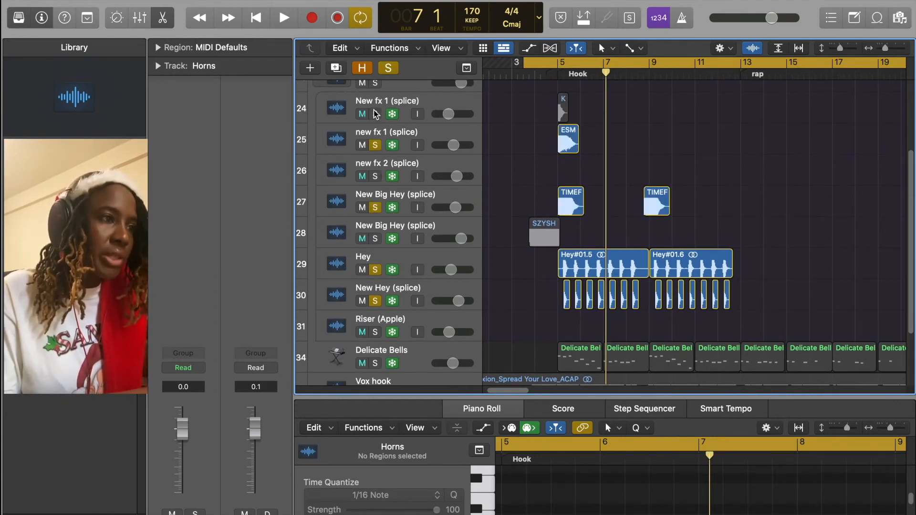
pyautogui.click(375, 114)
pyautogui.press('space')
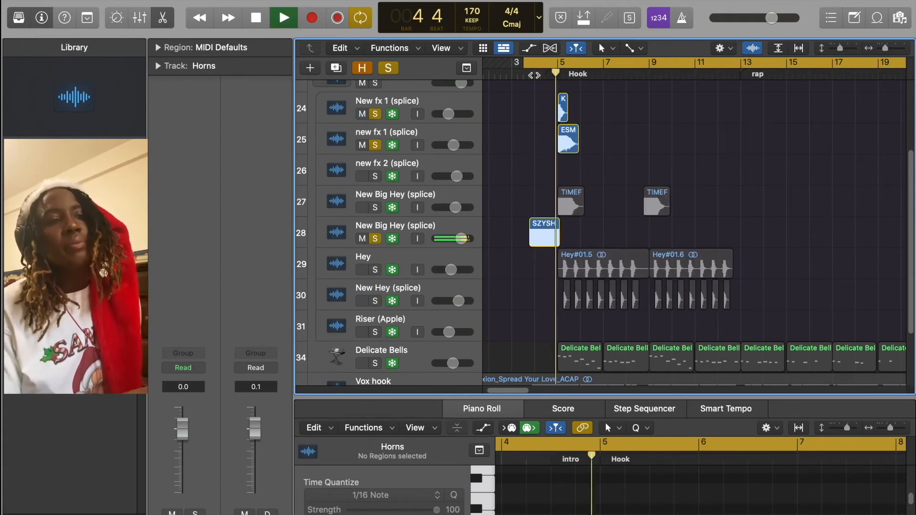
pyautogui.press('space')
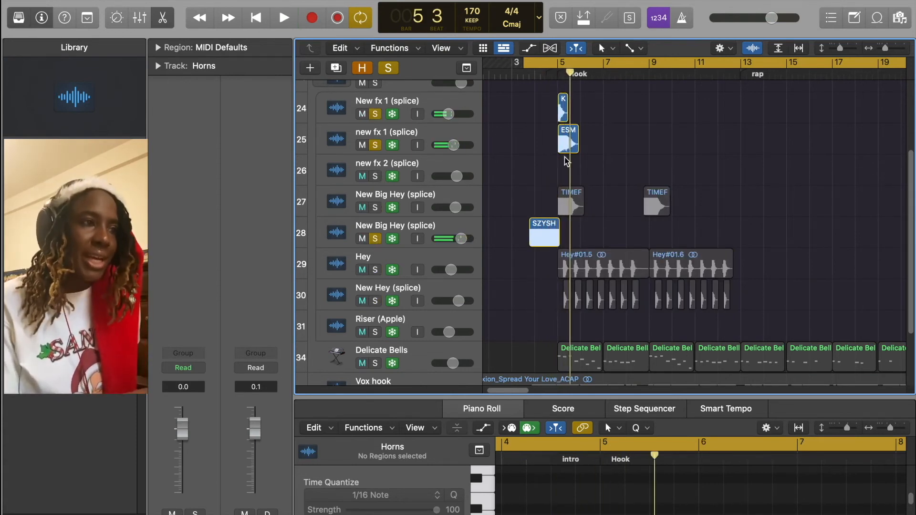
# Collapse and mute the FX stack, and play the Delicate Bells track soloed through the first hook to bar 13.
pyautogui.scroll(3, 408, 101)
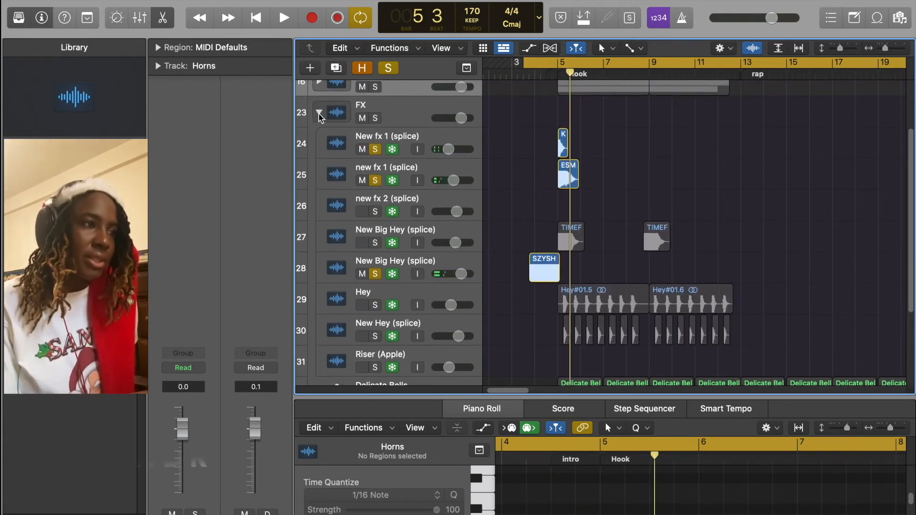
pyautogui.click(318, 114)
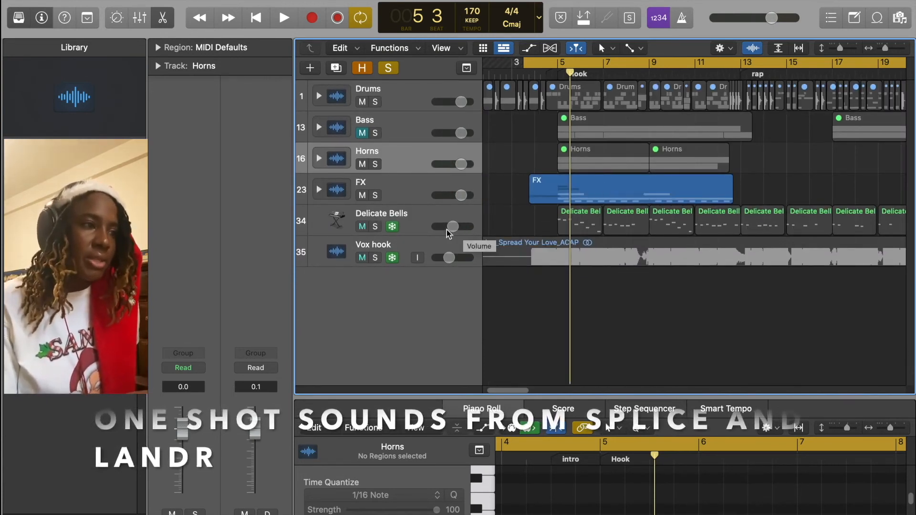
pyautogui.click(375, 227)
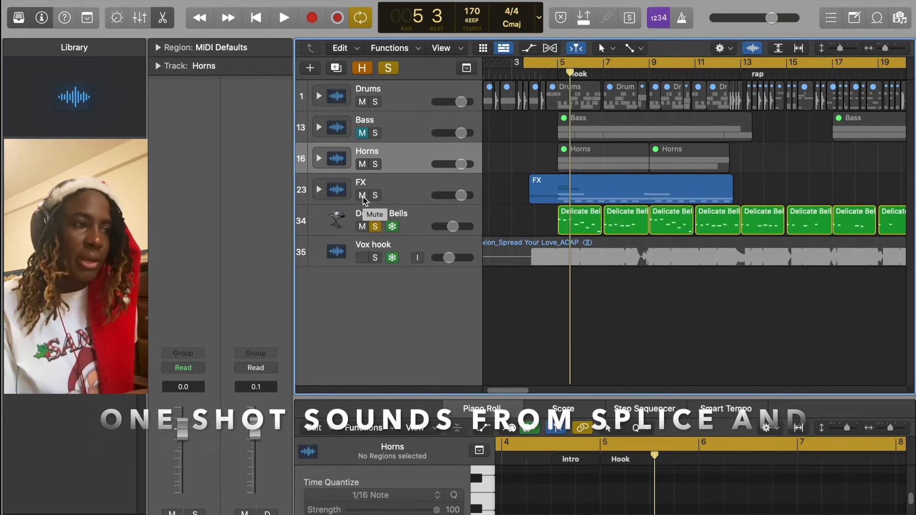
pyautogui.click(362, 195)
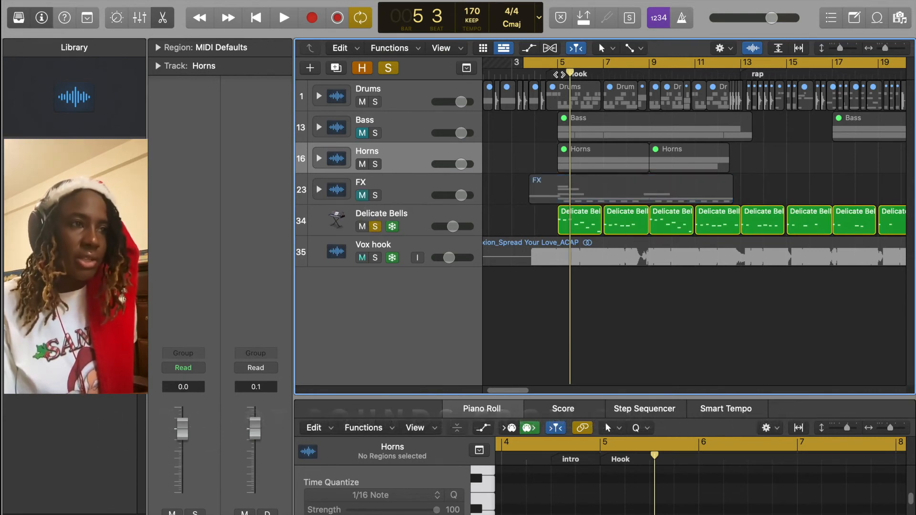
pyautogui.press('space')
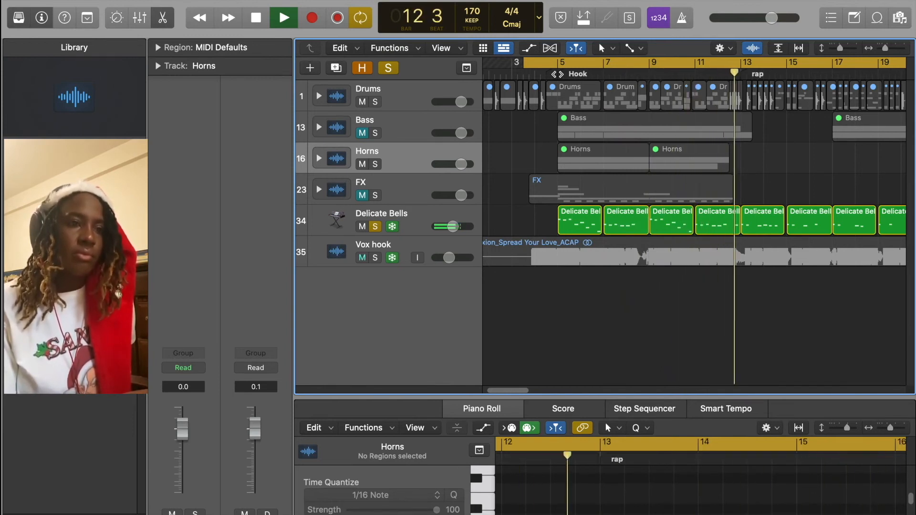
pyautogui.press('space')
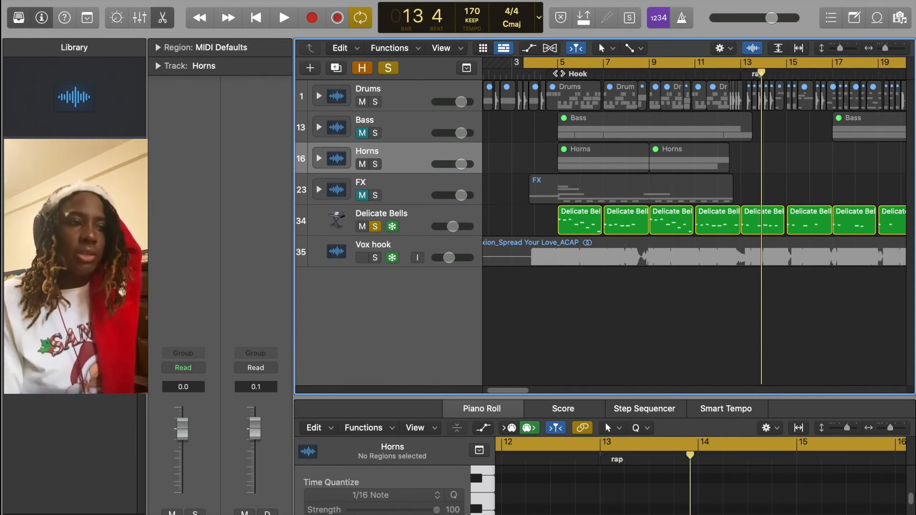
# Clear all track solos and unmute the FX and Bass stacks to restore the full mix.
pyautogui.click(375, 227)
pyautogui.click(363, 227)
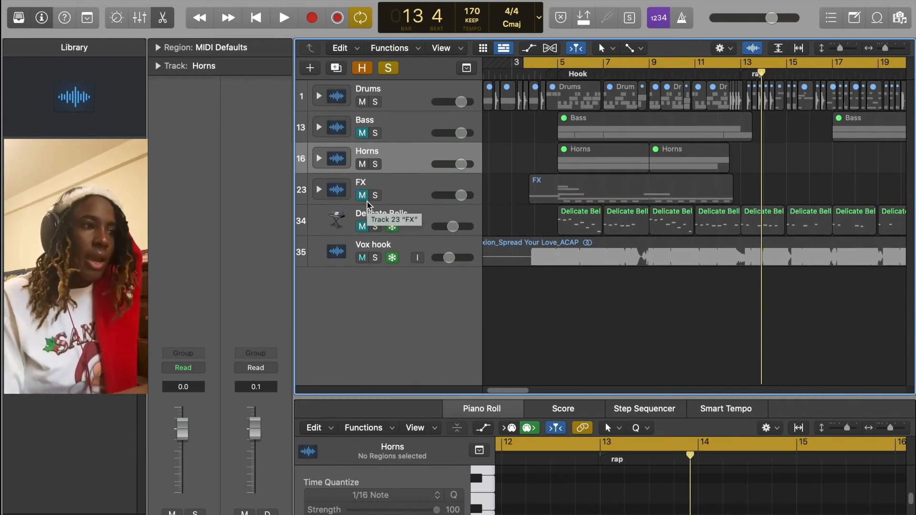
pyautogui.moveTo(364, 222); pyautogui.dragTo(365, 204)
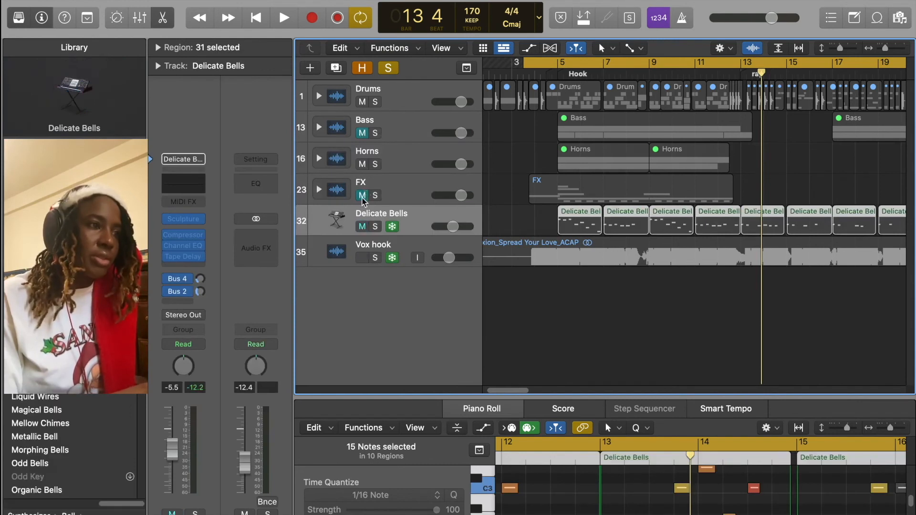
pyautogui.click(362, 195)
pyautogui.click(362, 133)
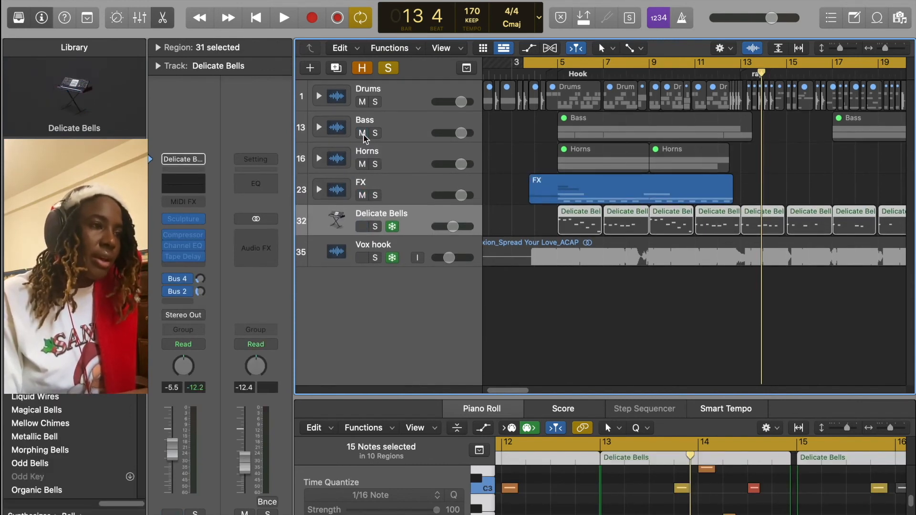
pyautogui.click(388, 67)
# Play the full mix through the first hook to bar 16 while slightly lowering the Vox hook track's volume.
pyautogui.press('space')
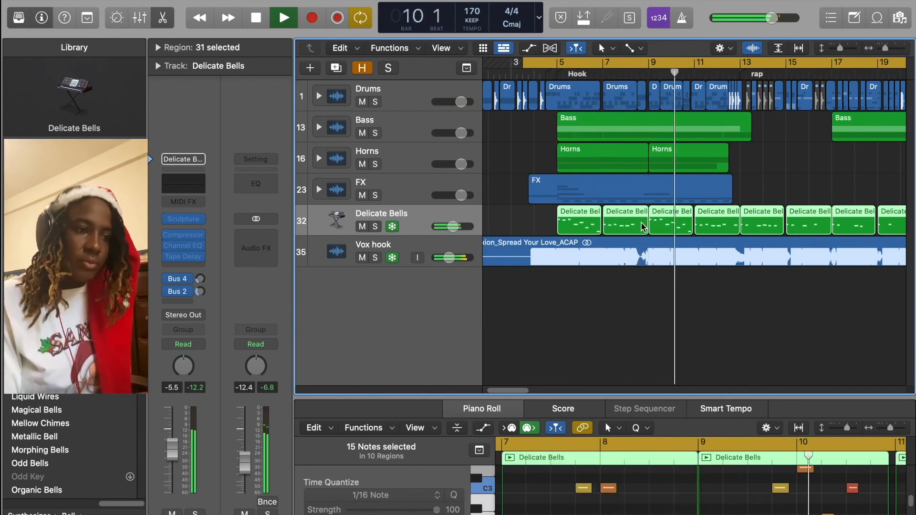
pyautogui.moveTo(450, 256); pyautogui.dragTo(449, 257)
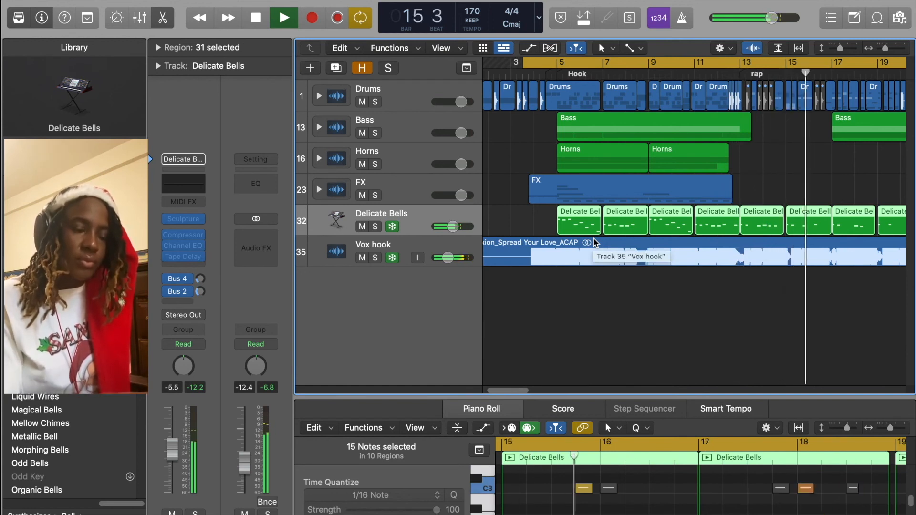
pyautogui.press('space')
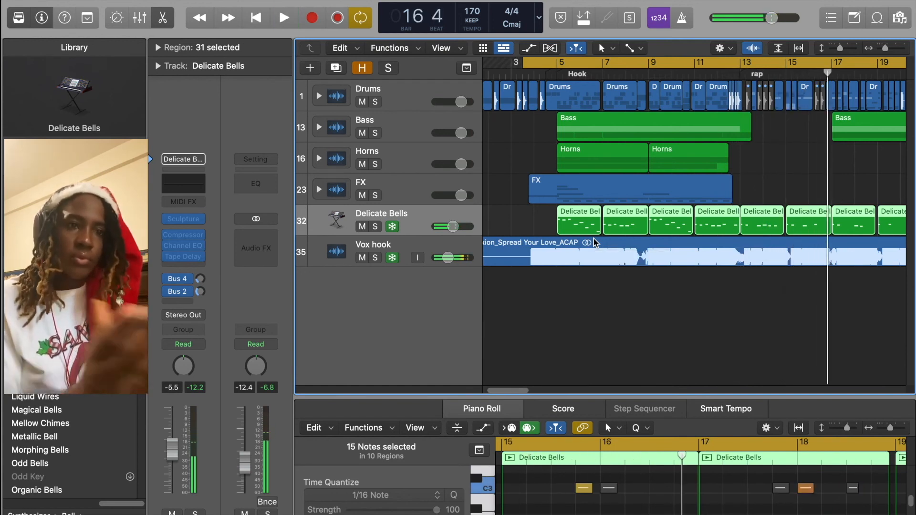